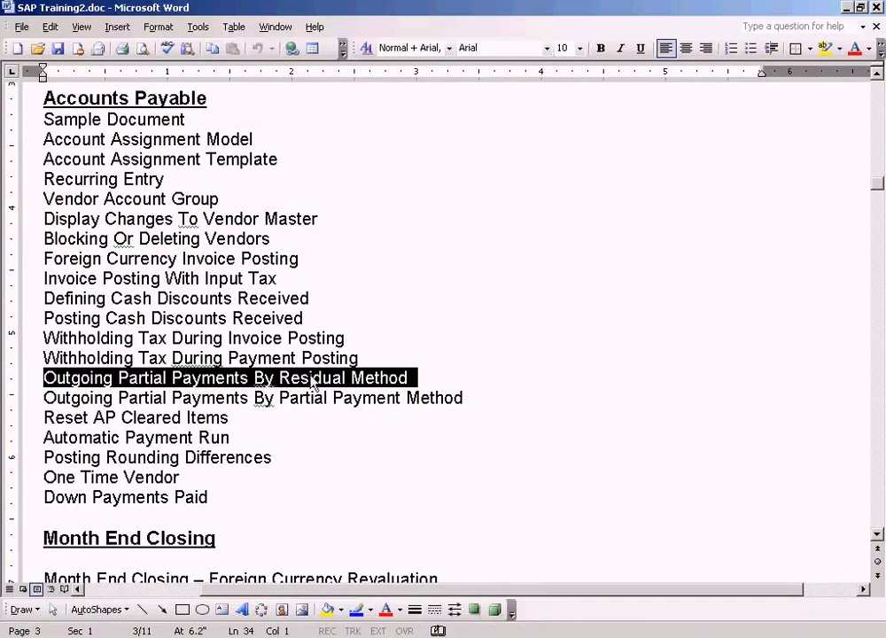
left_click(447, 374)
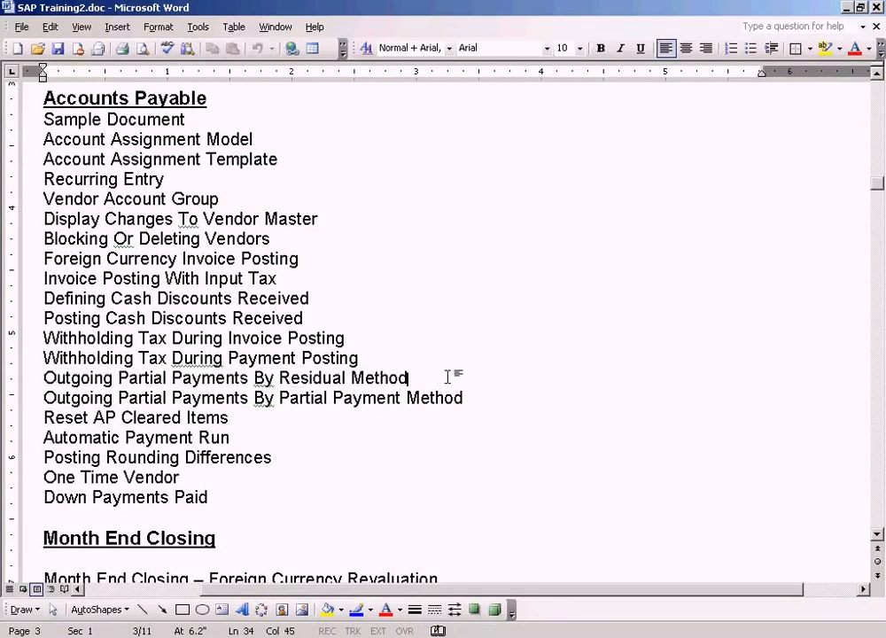
left_click_drag(475, 395, 279, 398)
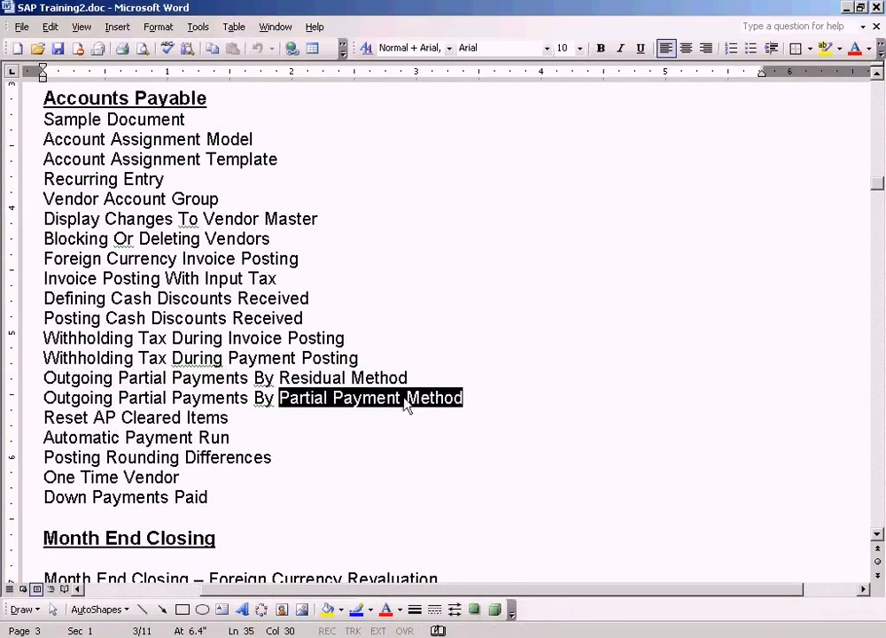
Switch to the SAP Easy Access window and start transaction FB60 for vendor invoice entry
left_click(319, 636)
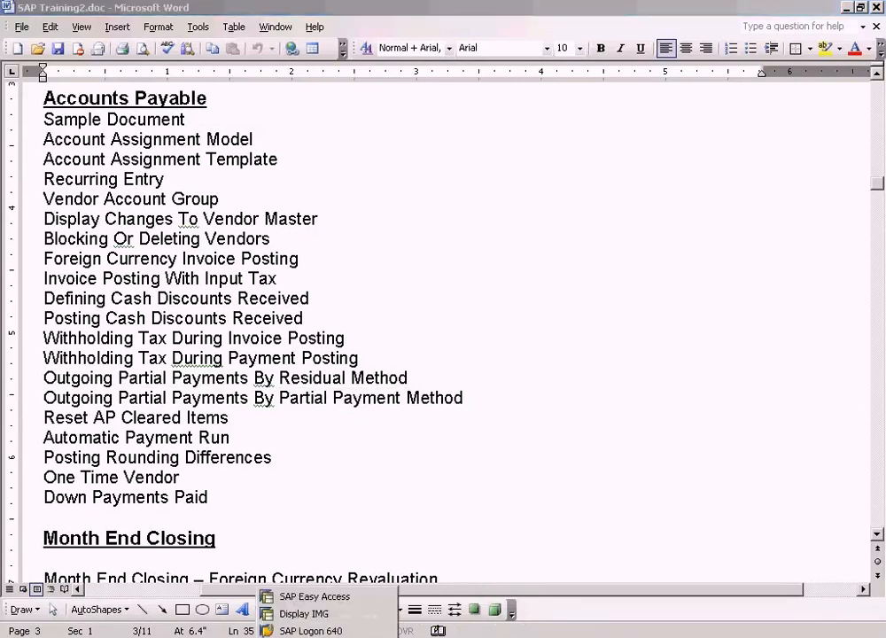
left_click(350, 596)
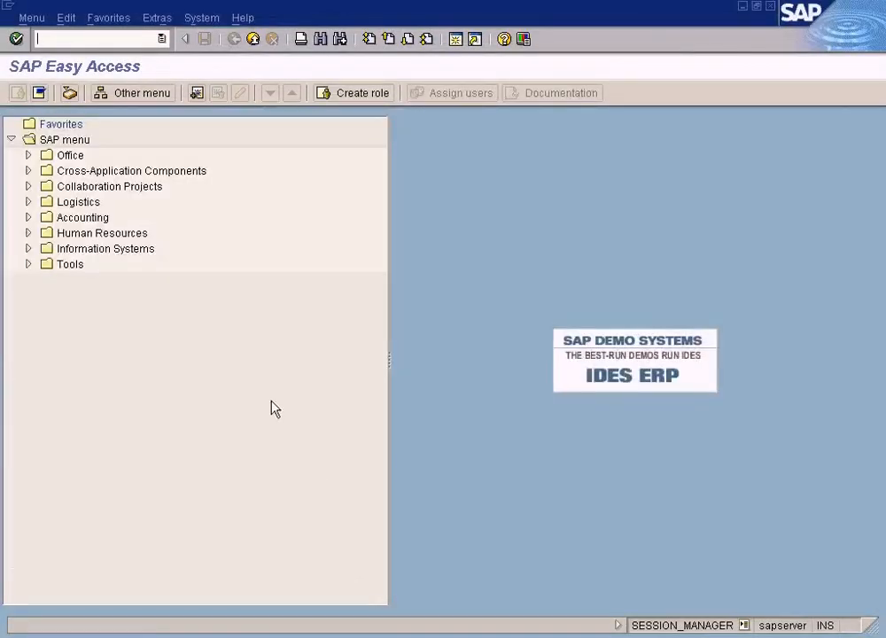
type("fb60")
key("Return")
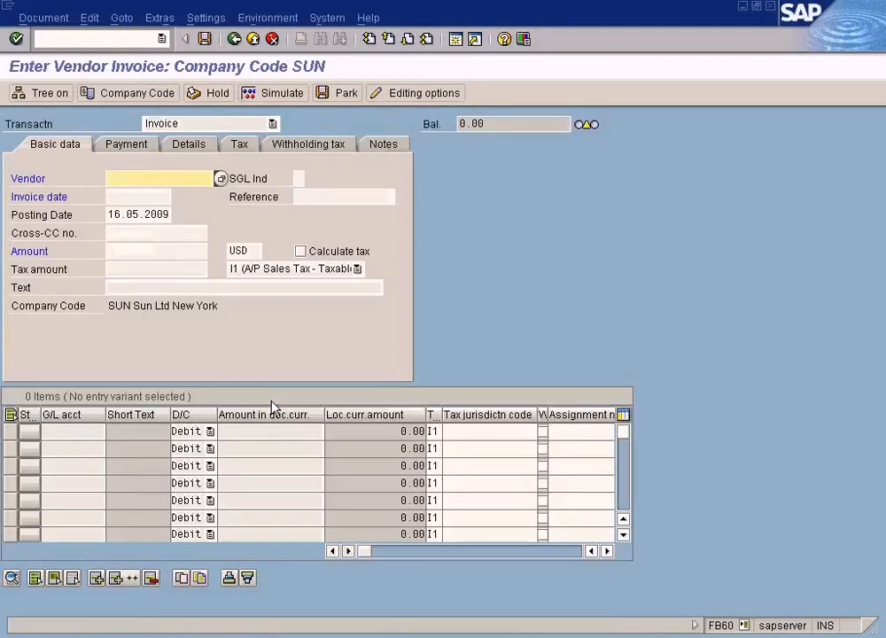
Choose Vendor A from the vendor search and set the invoice date to 16.05.2009
left_click(220, 179)
left_click(126, 578)
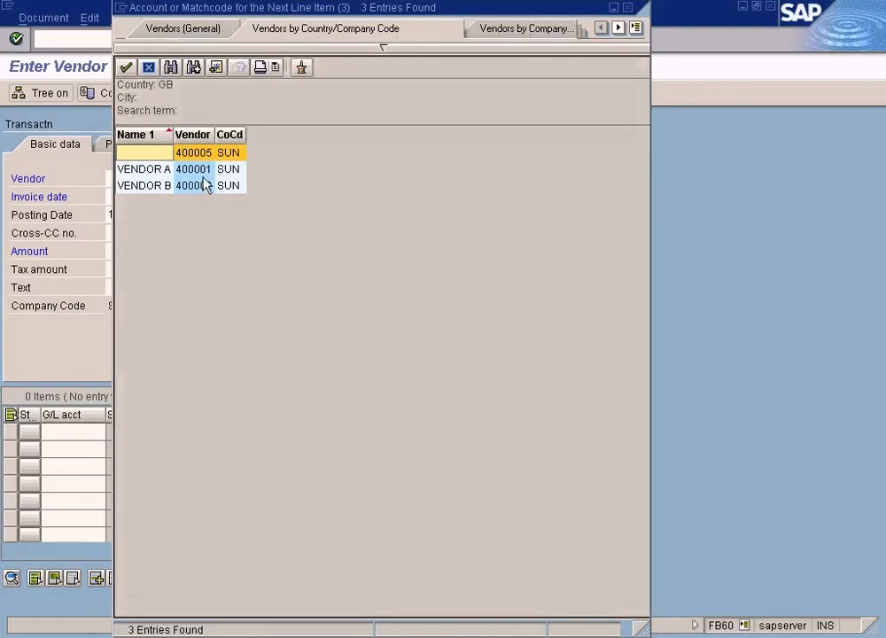
double_click(193, 169)
left_click(143, 196)
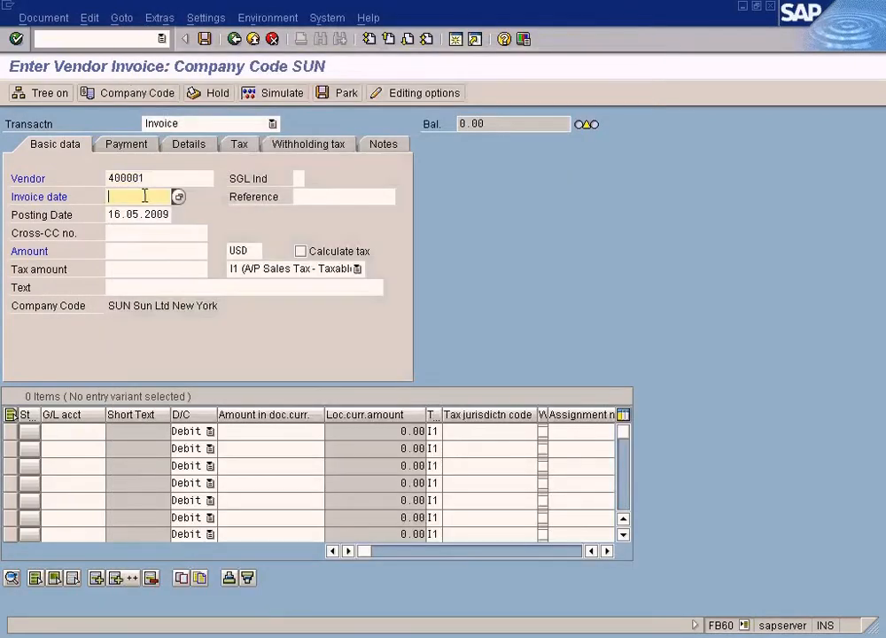
key("F4")
key("Return")
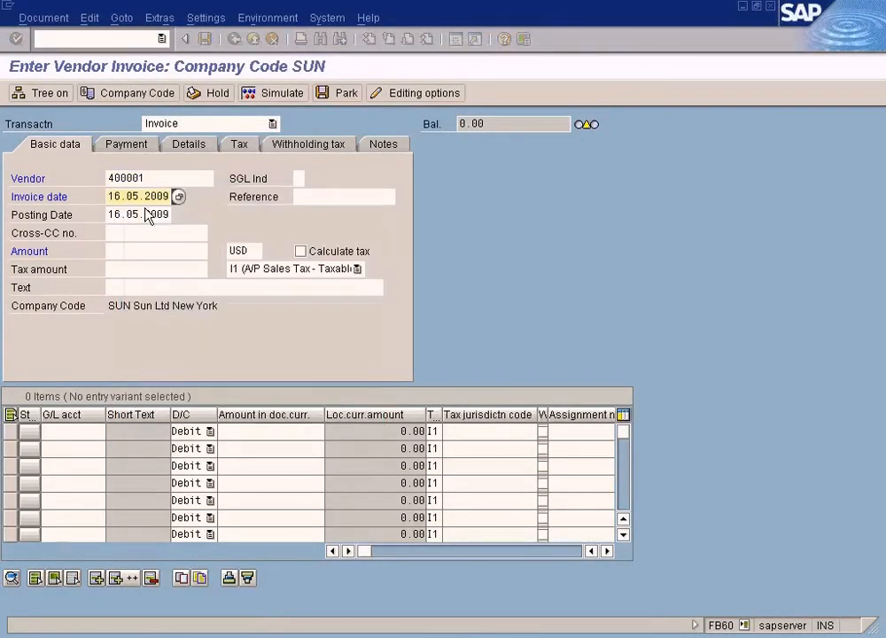
Set the invoice amount to 1000 USD and choose the blank tax code
left_click(139, 246)
type("1000")
left_click(246, 271)
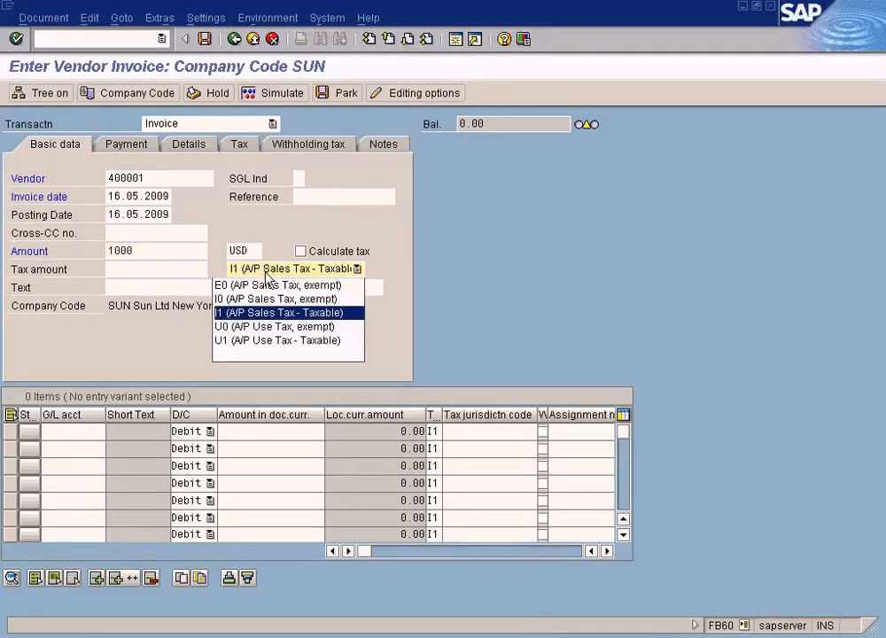
left_click(257, 355)
key("Return")
Add a debit line of 1000 to the COS - Laptop G/L account and post the invoice
left_click(100, 431)
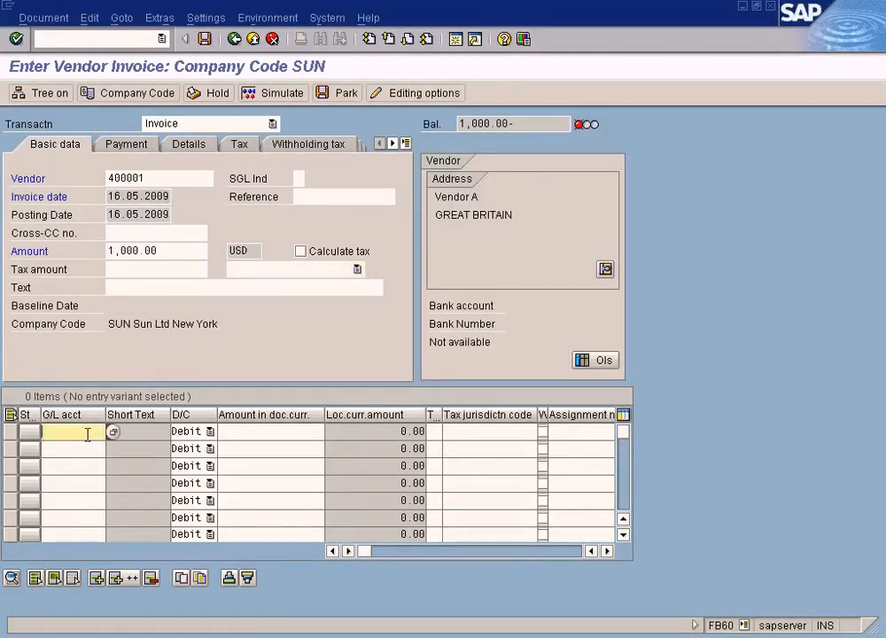
key("F4")
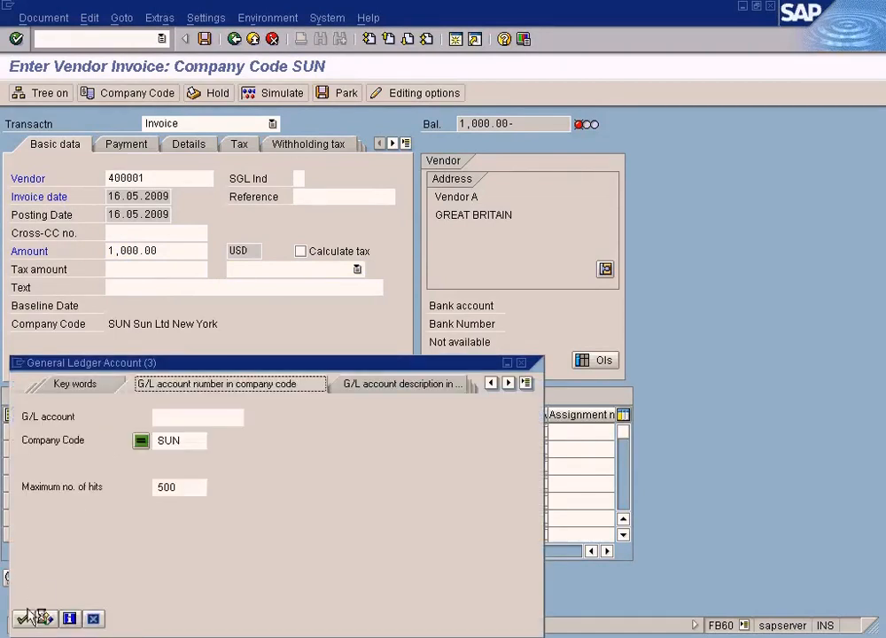
left_click(24, 618)
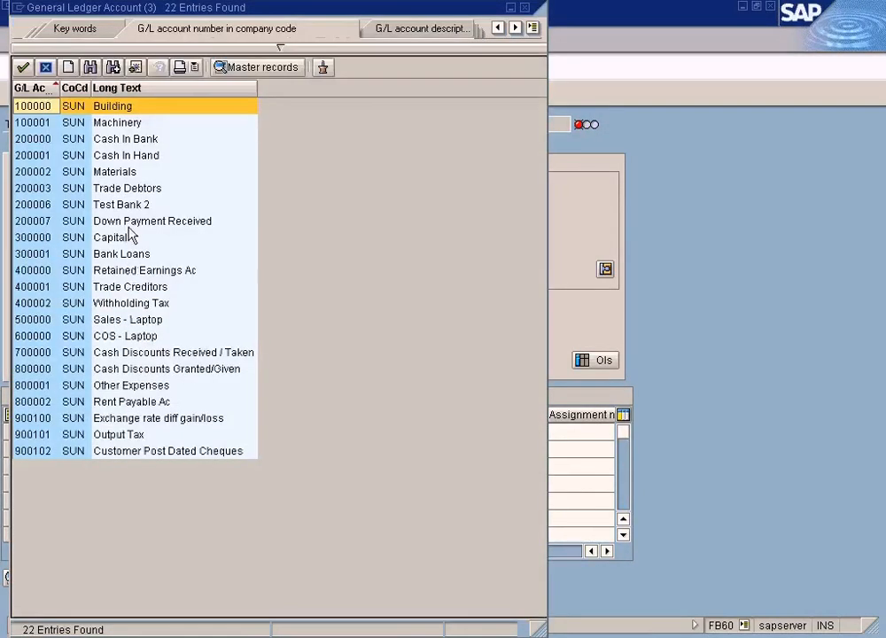
double_click(126, 337)
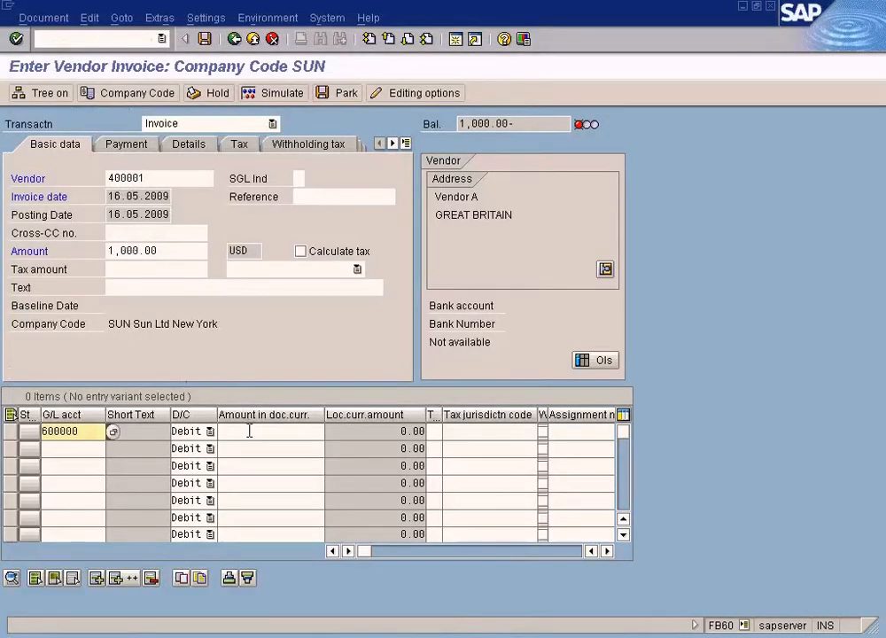
left_click(249, 430)
type("1000")
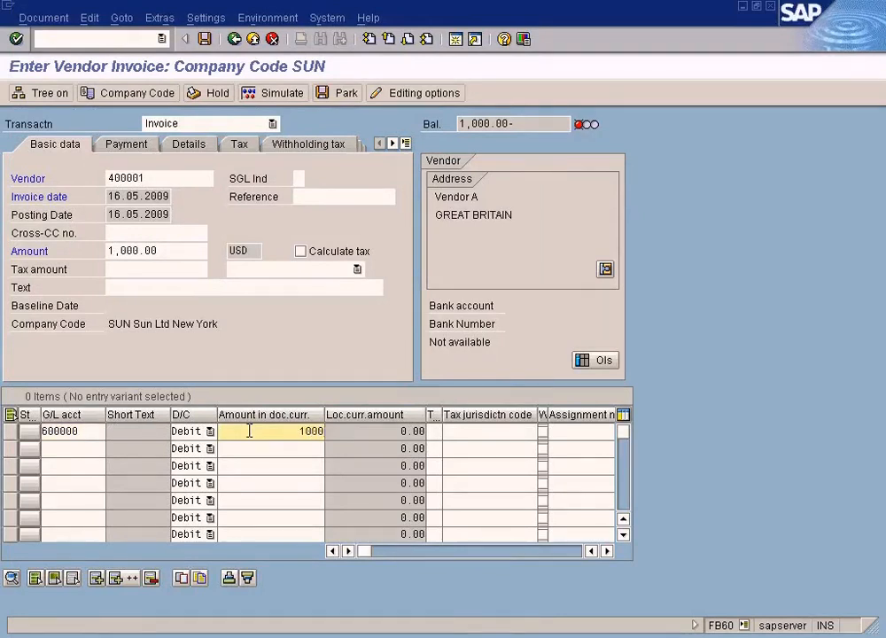
key("Return")
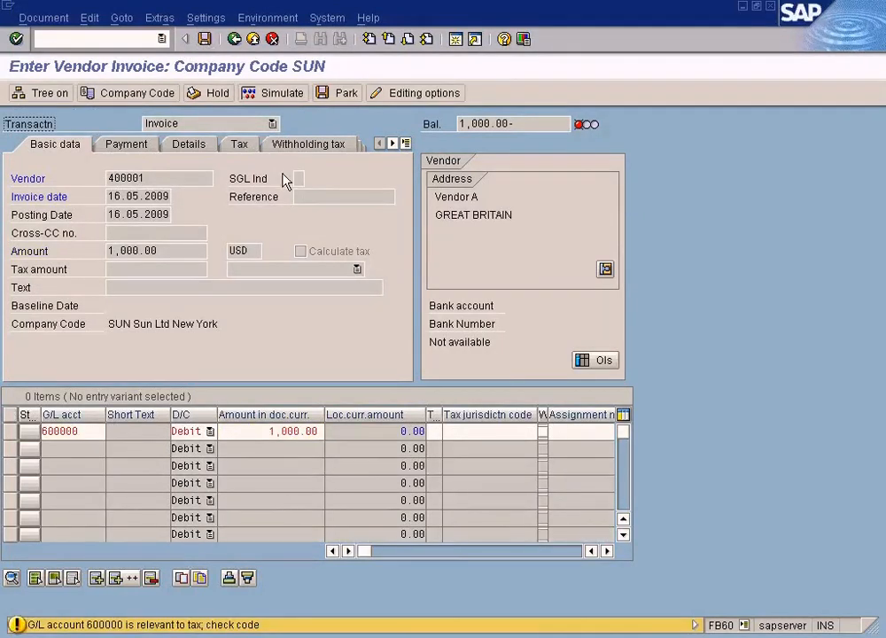
key("Return")
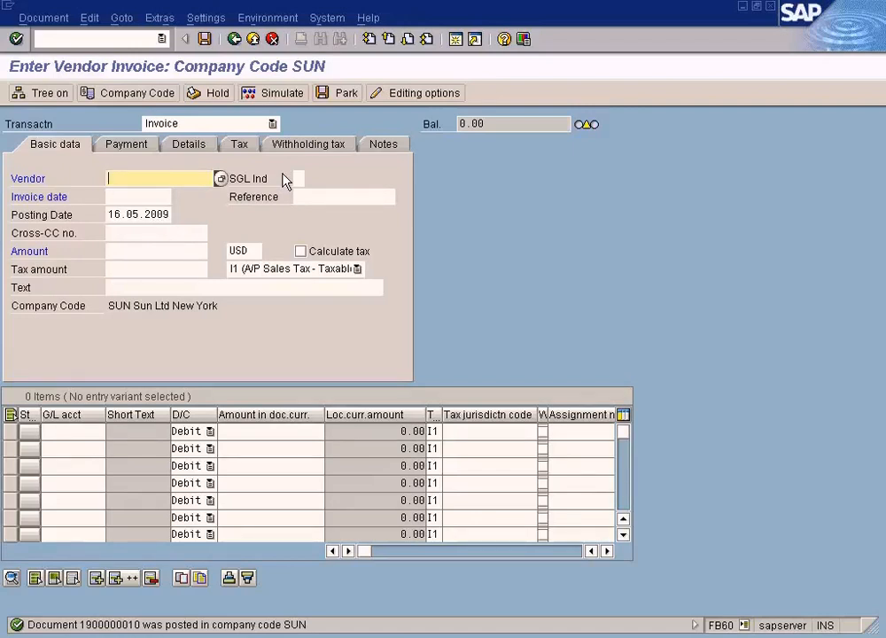
Leave the vendor invoice entry and start transaction F-53 for posting outgoing payments
left_click(234, 39)
left_click(237, 330)
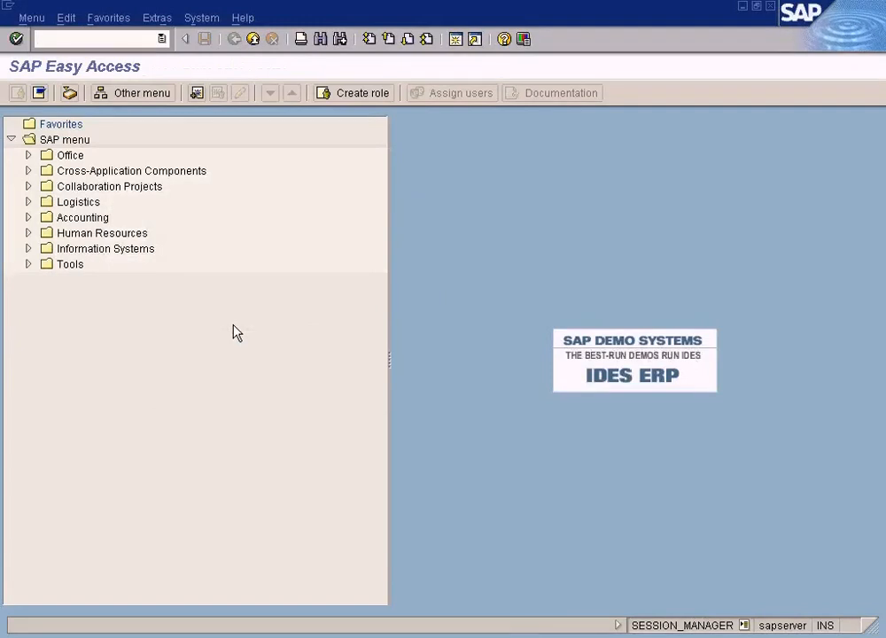
type("f-5")
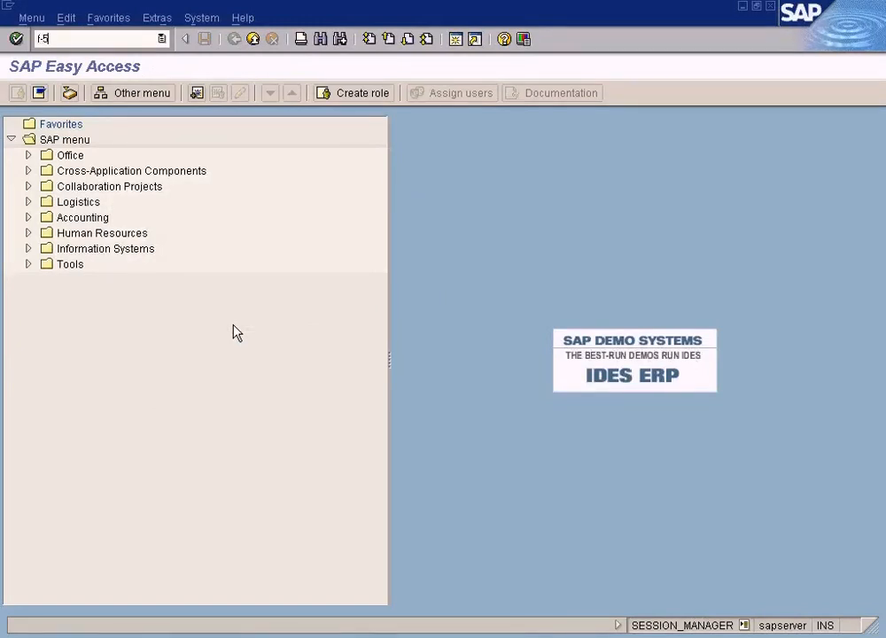
type("3")
key("Return")
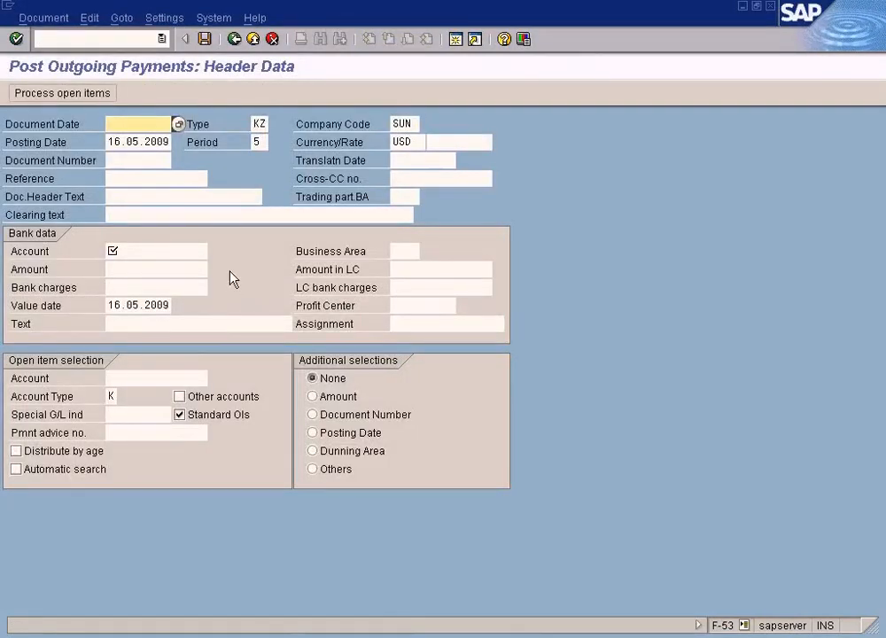
Set the payment's document date to 16.05.2009, the bank account to Cash In Bank and the amount to 400
left_click(179, 131)
key("Return")
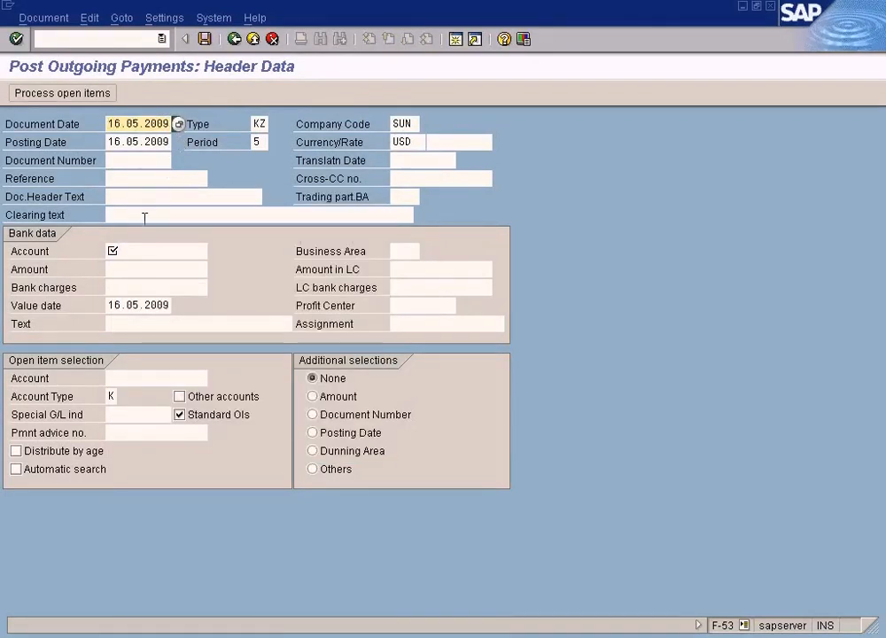
left_click(160, 251)
left_click(214, 252)
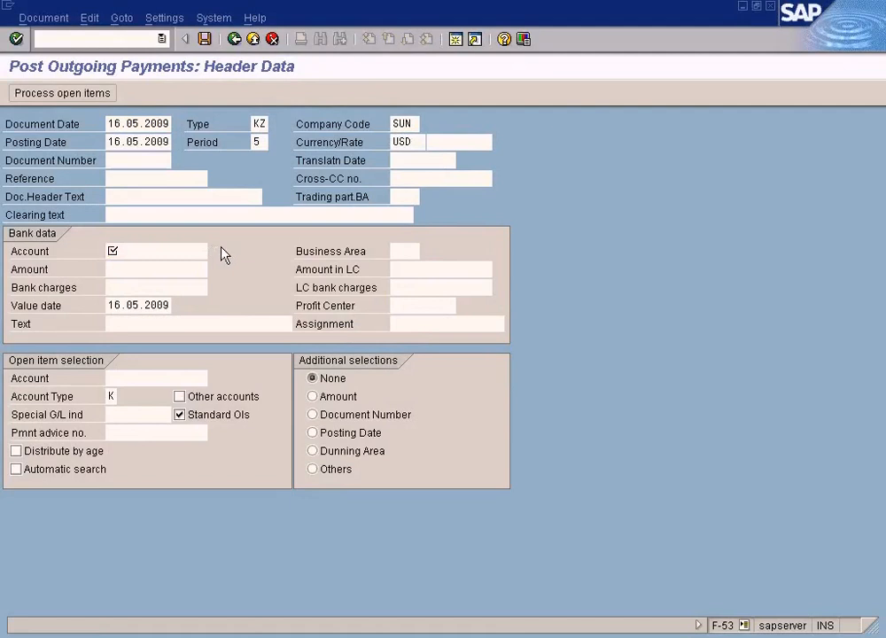
left_click(126, 409)
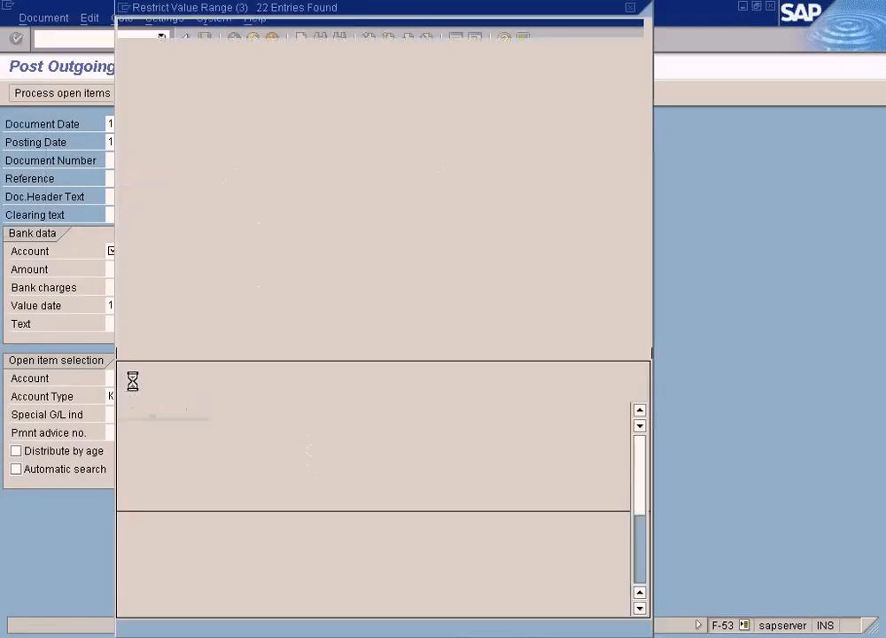
double_click(233, 138)
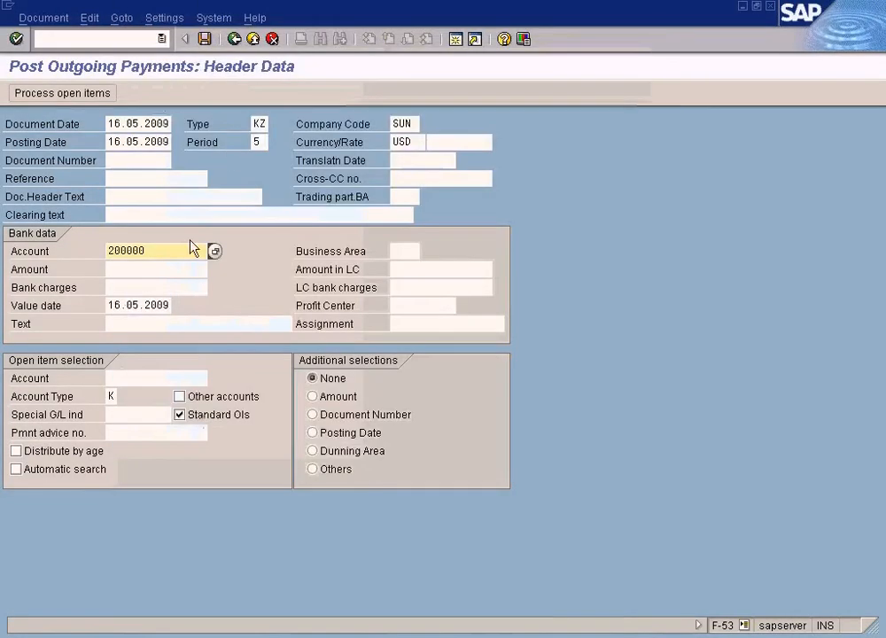
left_click(156, 270)
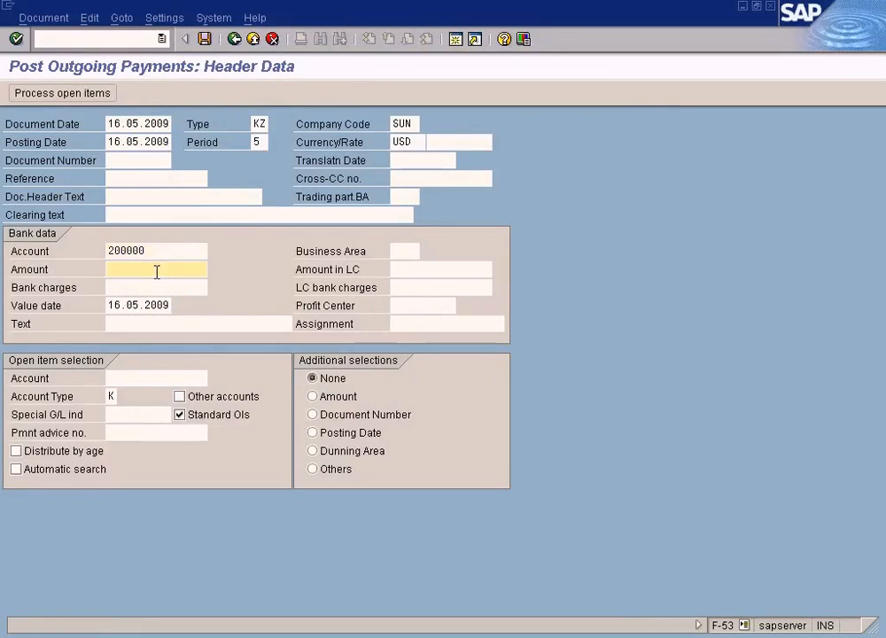
type("400")
Choose Vendor A as the open item account and process its open items
left_click(143, 379)
key("F4")
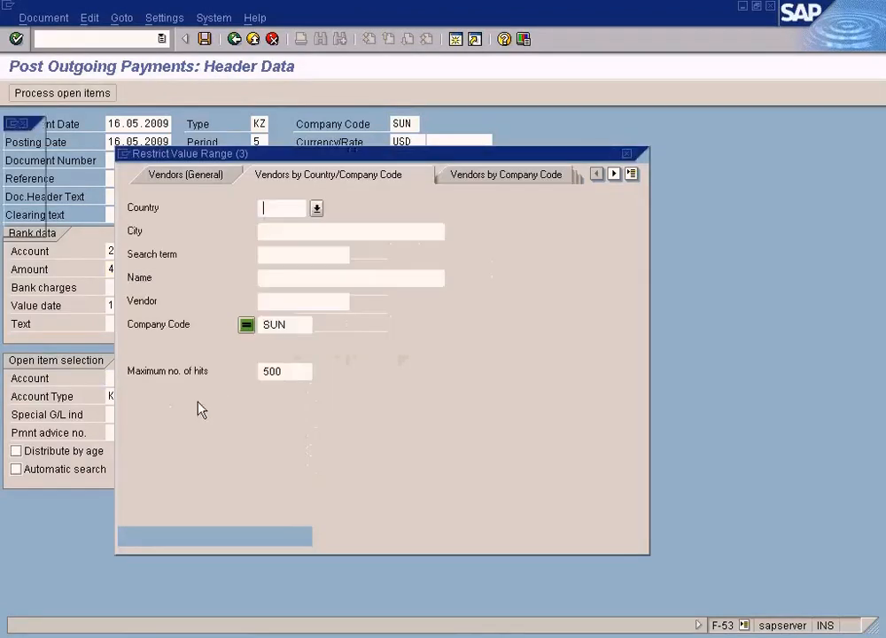
left_click(128, 532)
double_click(188, 170)
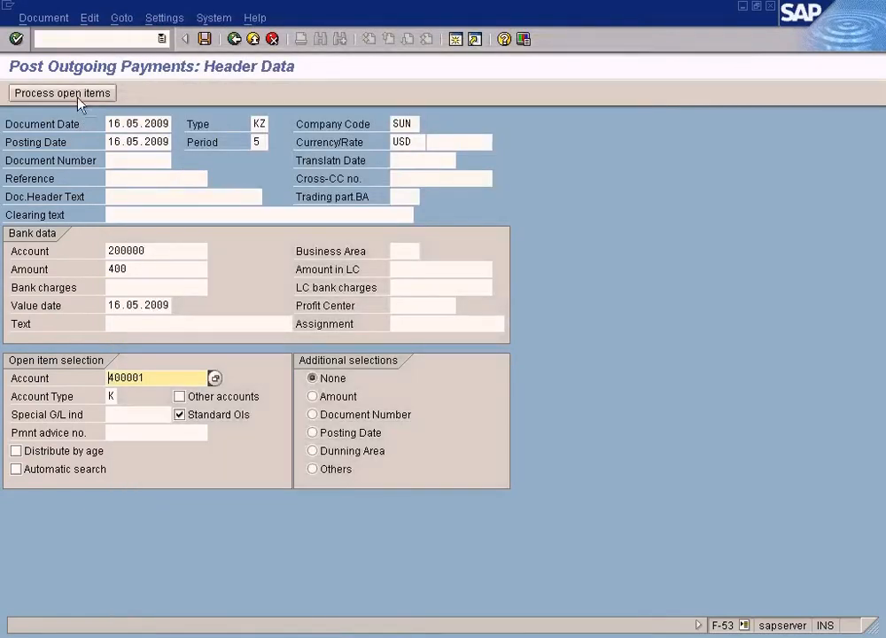
left_click(60, 93)
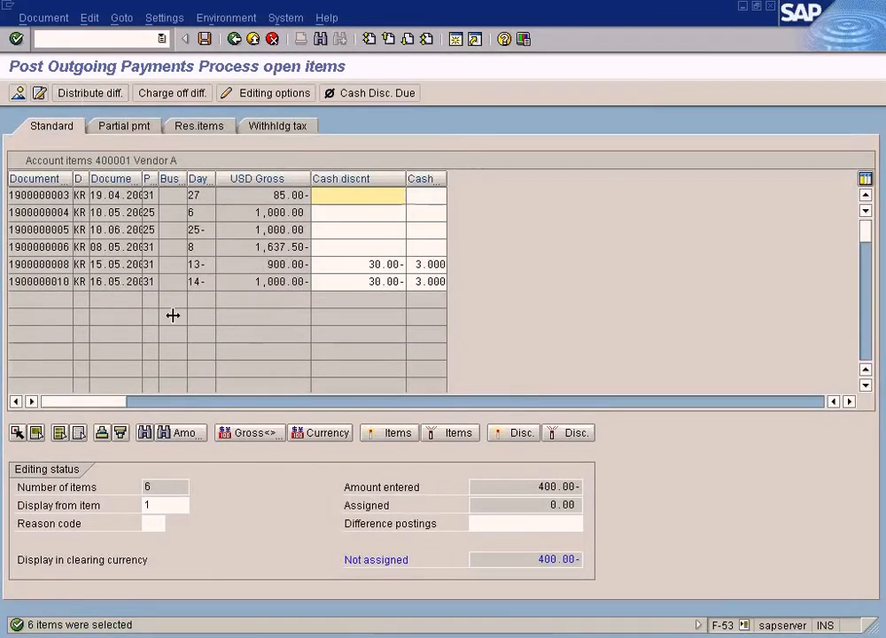
Clear the cash discount amount and percentage of the 1,000.00 invoice dated 16.05.2009
left_click(53, 281)
left_click(259, 281)
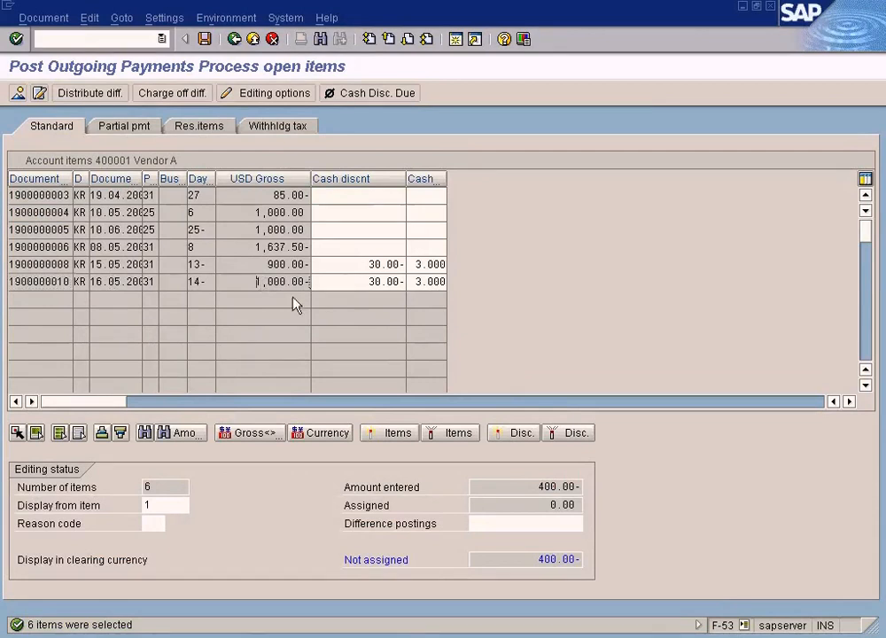
double_click(358, 282)
key("Delete")
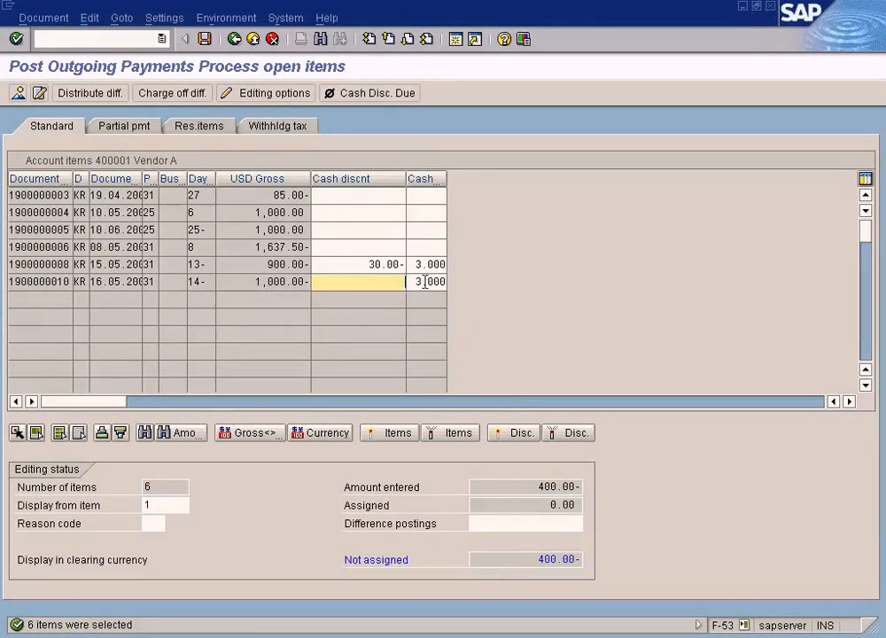
double_click(421, 281)
key("Delete")
left_click(309, 281)
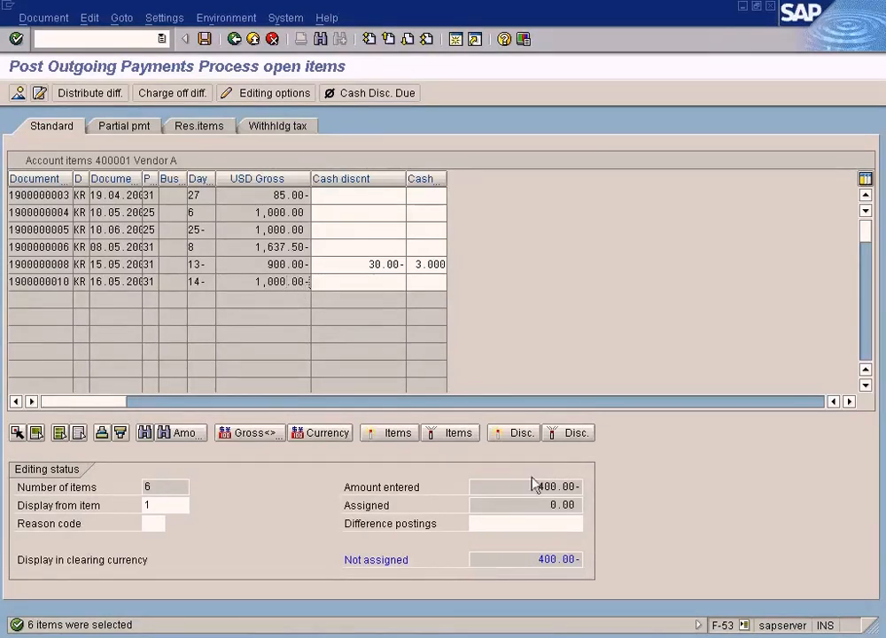
left_click_drag(533, 483, 590, 486)
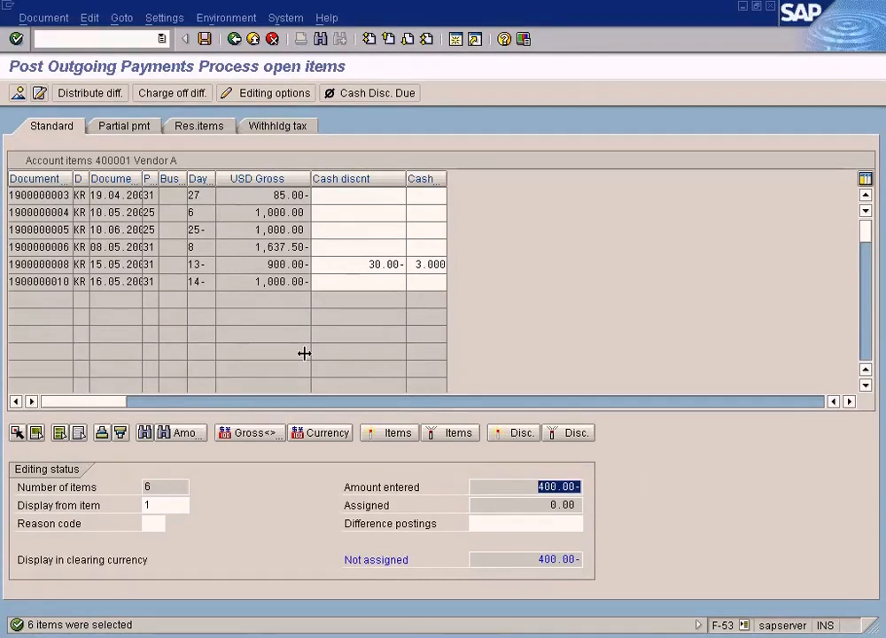
left_click(268, 282)
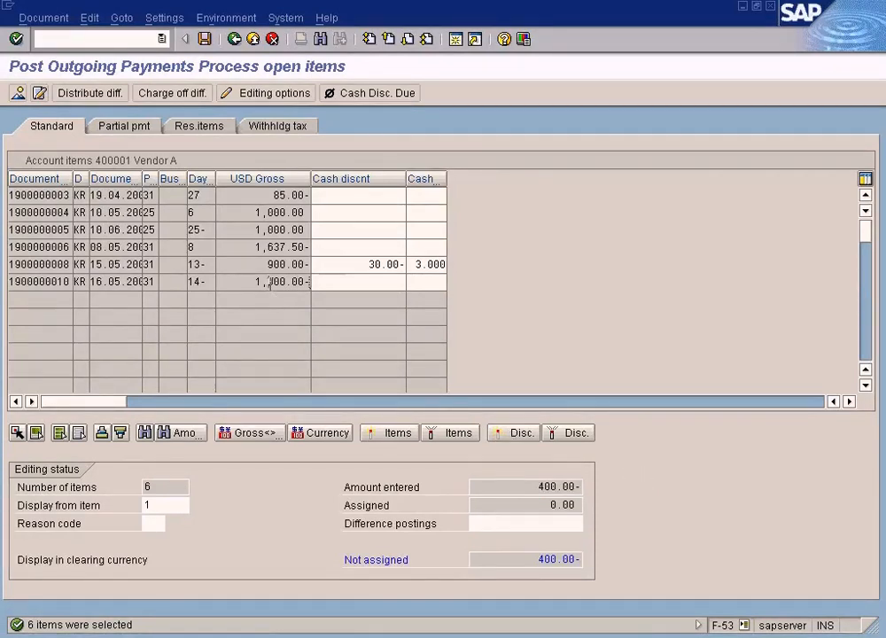
left_click_drag(526, 487, 639, 484)
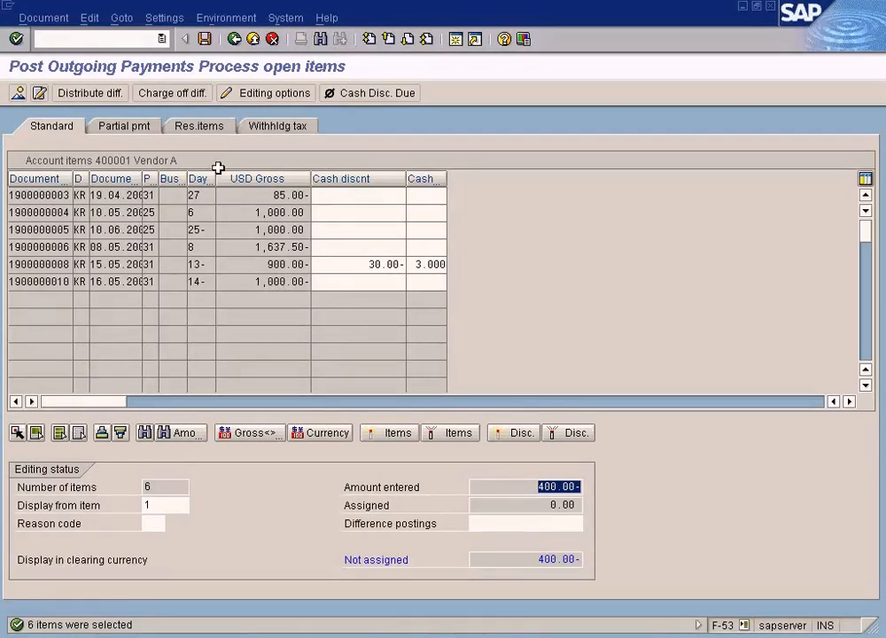
Create a residual item of 600.00- for the 1,000.00 invoice dated 16.05.2009 and go to the document overview
left_click(213, 133)
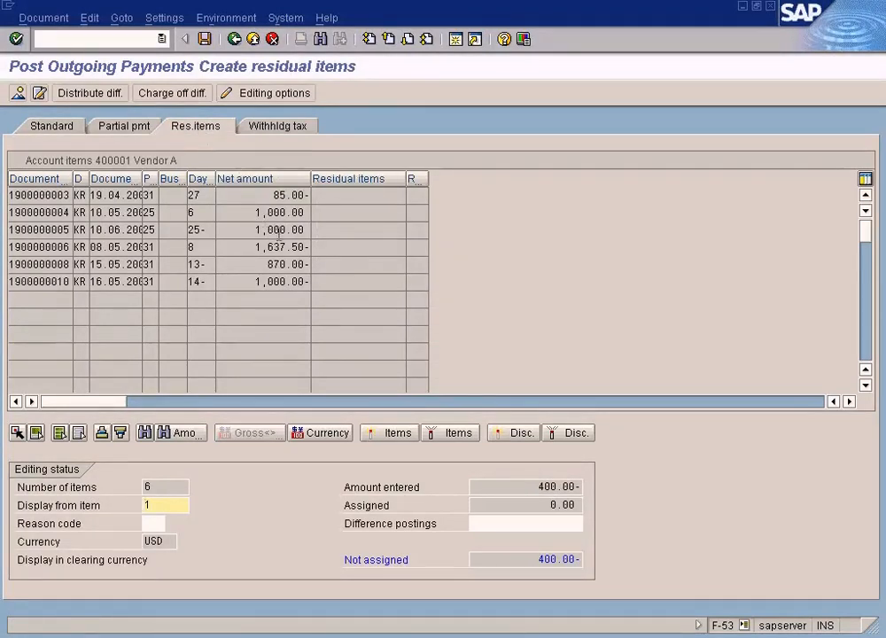
double_click(277, 281)
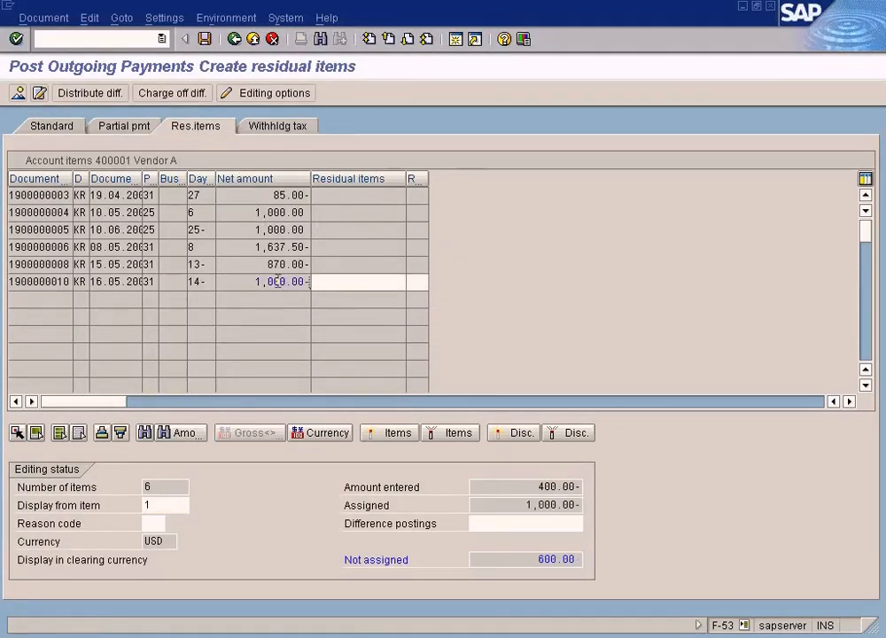
double_click(370, 281)
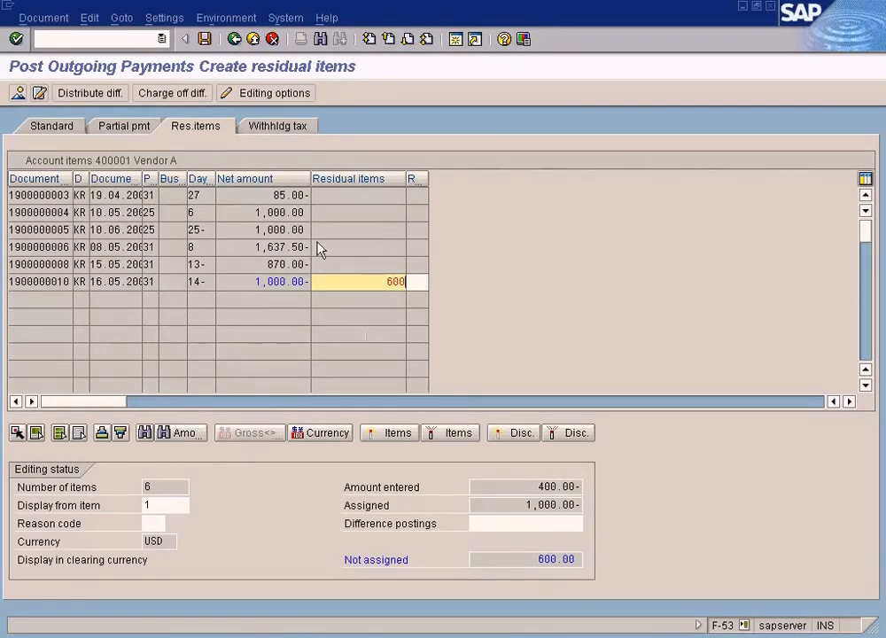
left_click(17, 94)
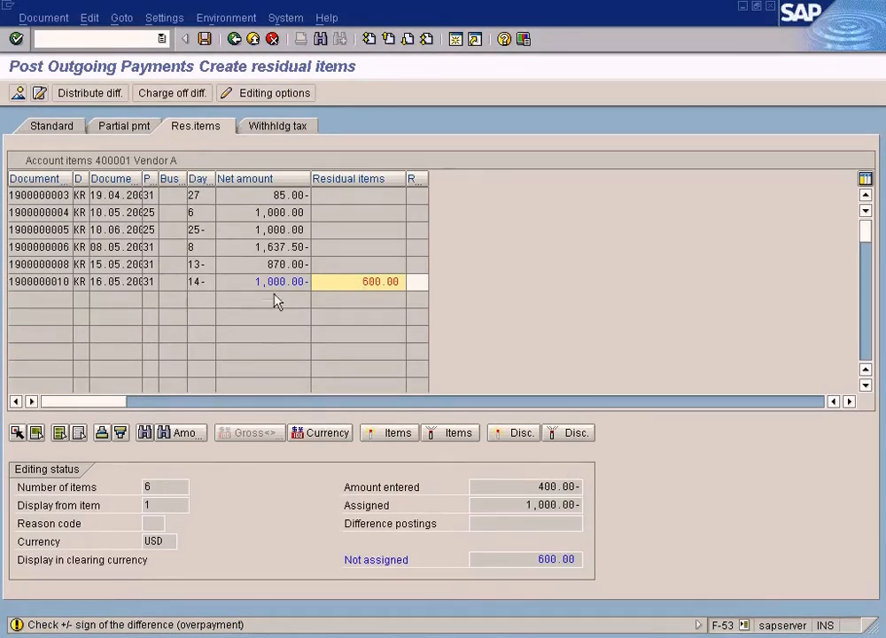
type("-")
left_click(18, 92)
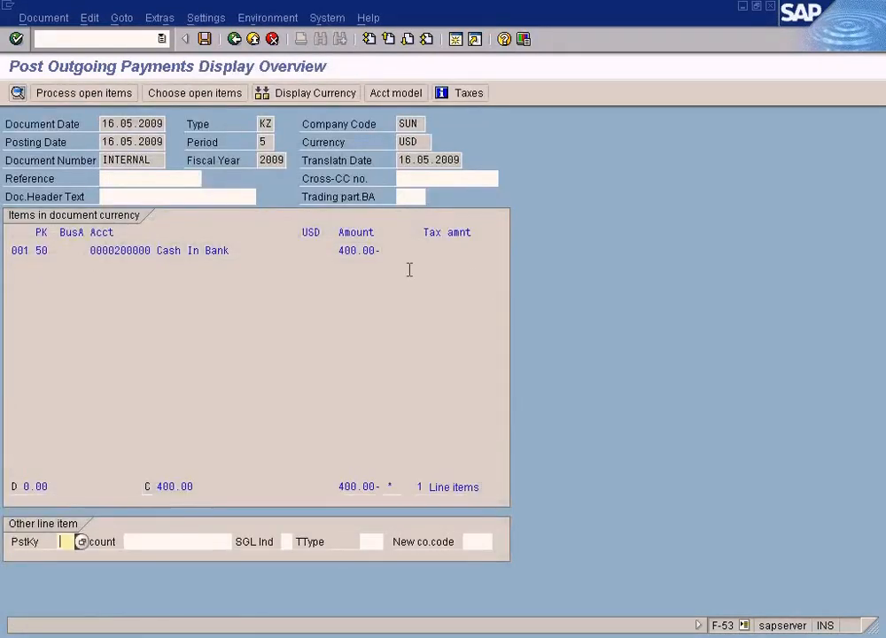
Set the due date of the Cash In Bank line item to 16.05.2009 and return to the overview
double_click(220, 252)
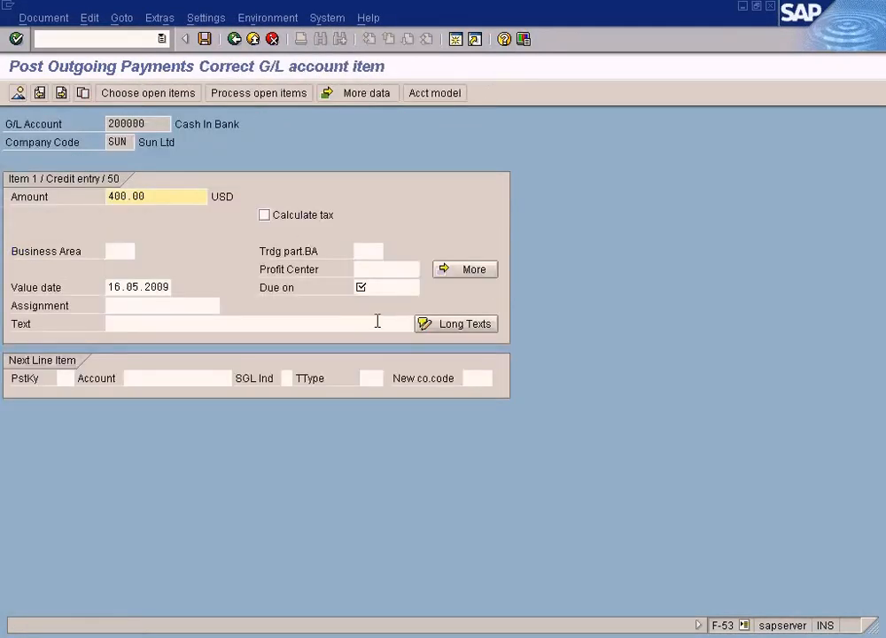
left_click(396, 286)
key("F4")
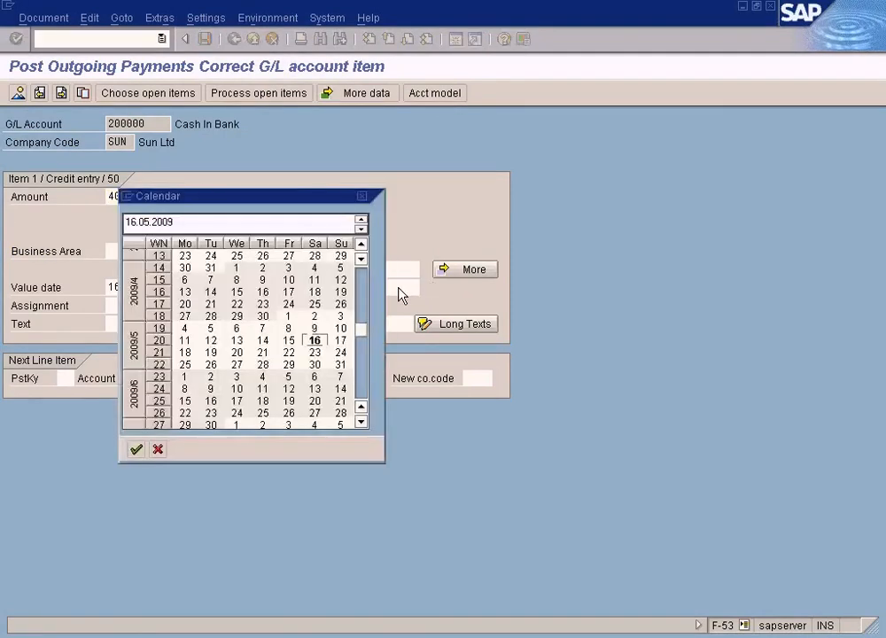
key("Return")
left_click(18, 93)
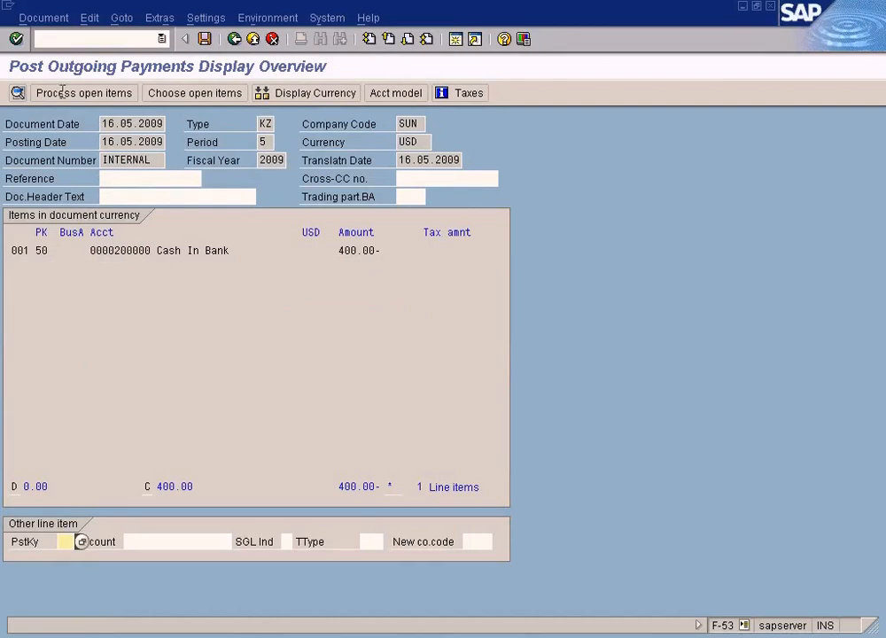
Simulate the payment document and enter the text "Residual Payment" in the 600.00 Vendor A line item
left_click(40, 18)
left_click(53, 94)
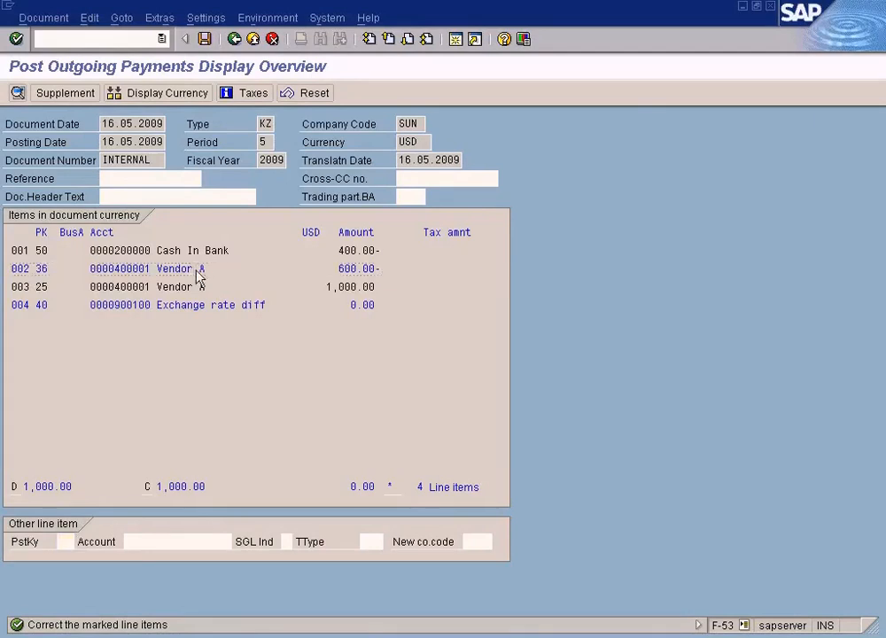
double_click(195, 269)
left_click(175, 298)
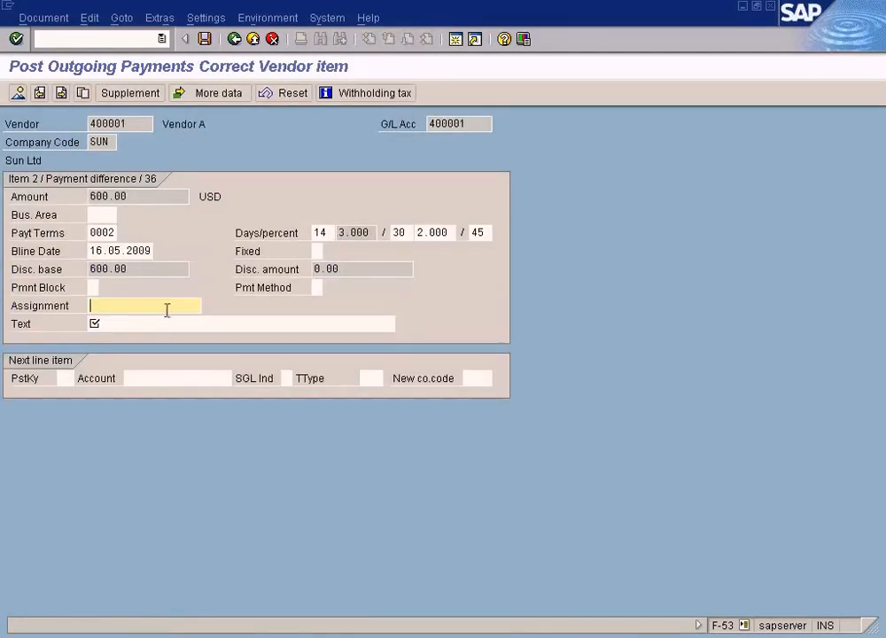
left_click(122, 324)
type("Resi")
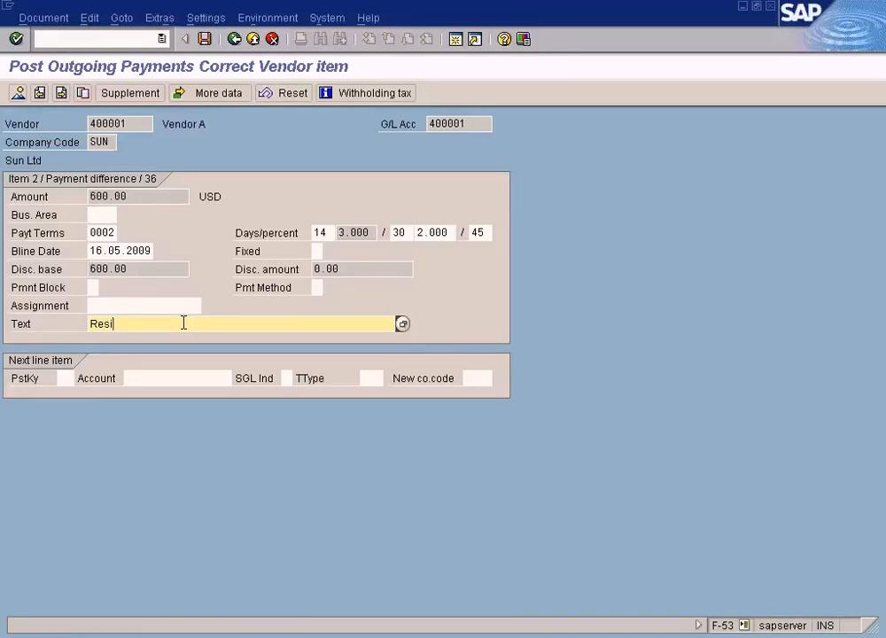
type("dual Payment")
left_click(17, 92)
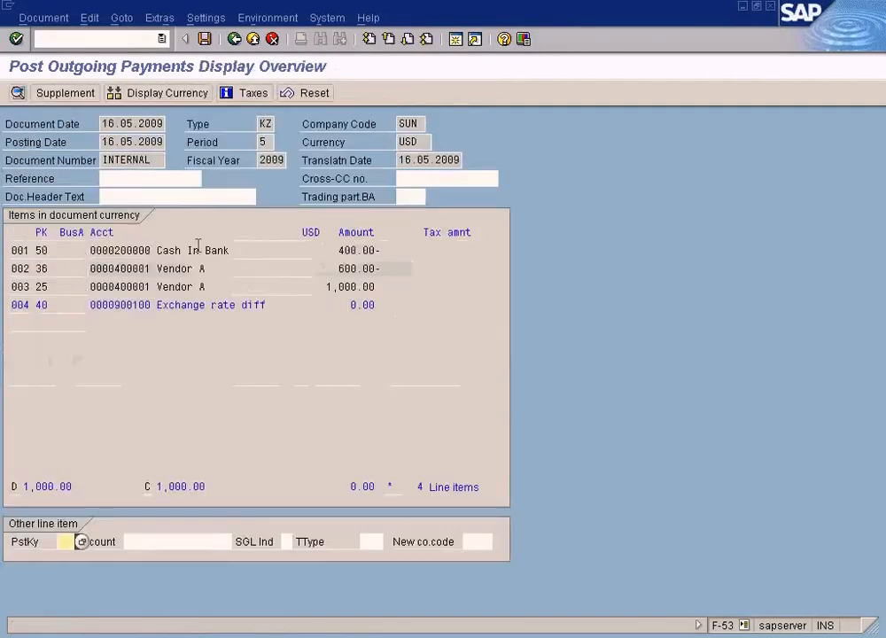
Enter "Residual payment" as the assignment of the exchange rate difference line item and return to the overview
double_click(218, 306)
left_click(193, 342)
left_click(191, 325)
left_click(191, 342)
left_click(191, 326)
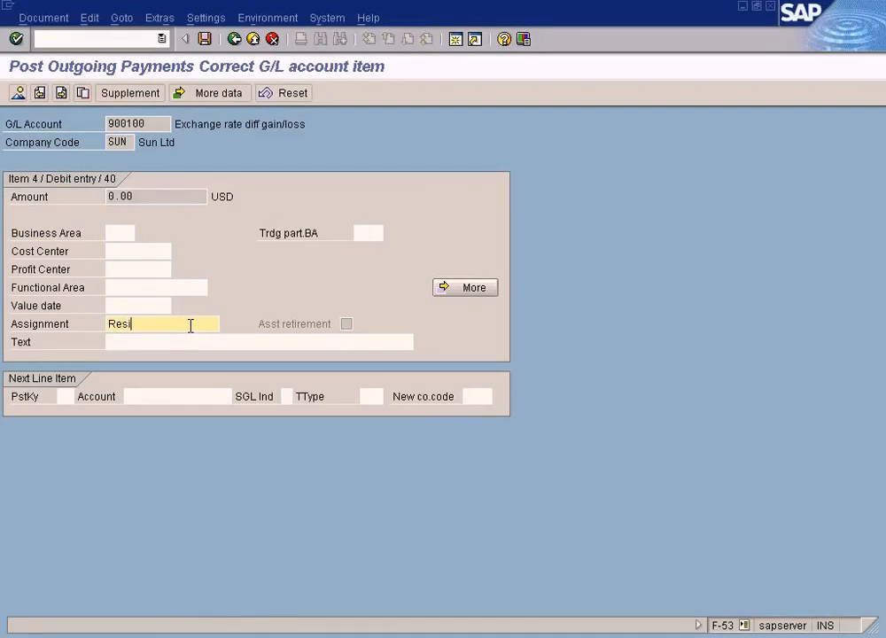
type("Residual payment")
left_click(18, 93)
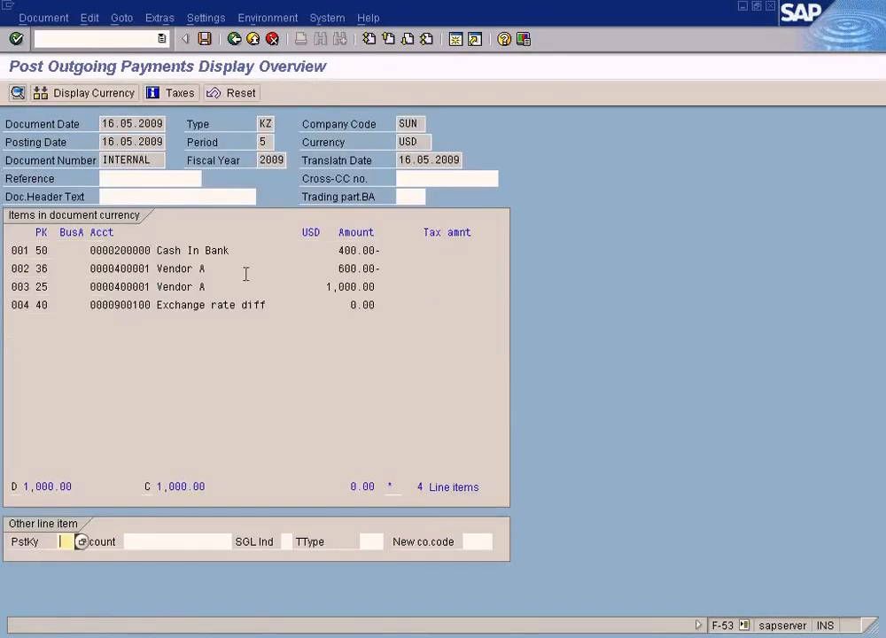
Examine the amounts of the two Vendor A lines and the Cash In Bank line in the simulated document
left_click(350, 286)
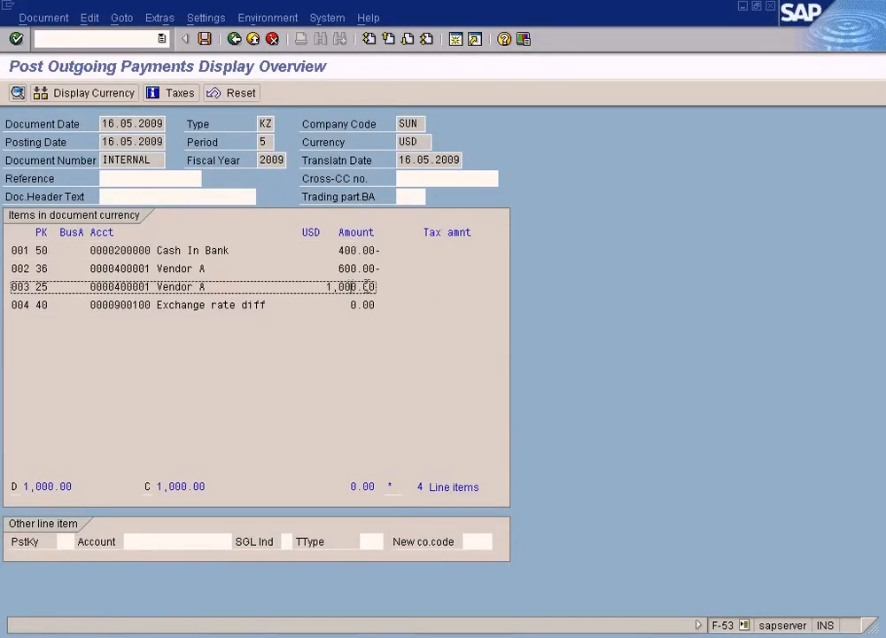
left_click_drag(322, 286, 391, 285)
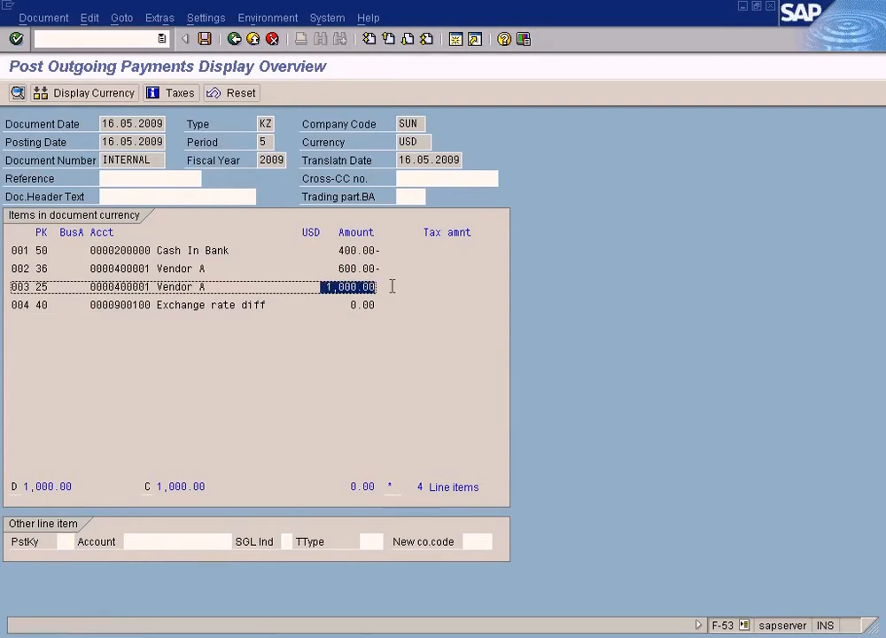
left_click_drag(340, 268, 401, 266)
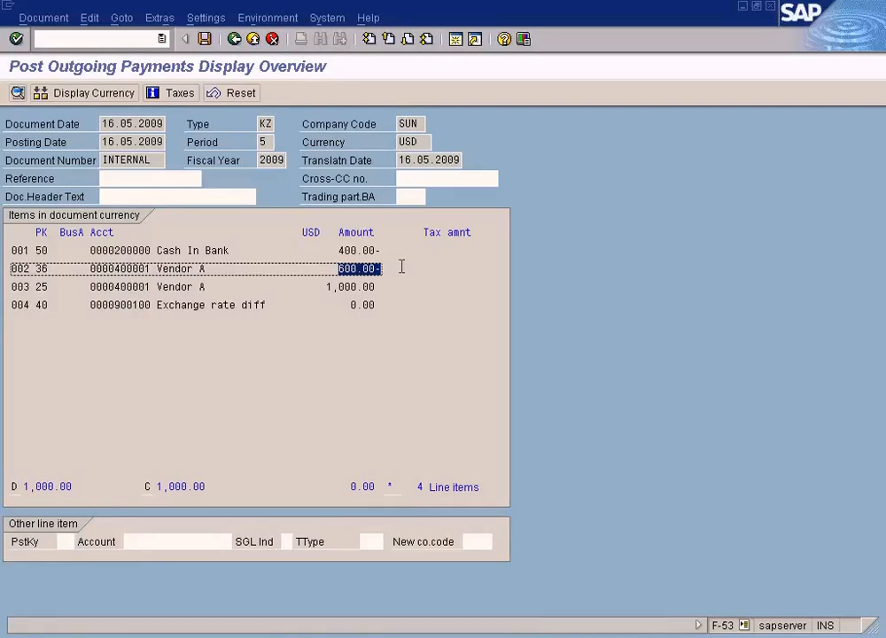
left_click_drag(342, 254, 393, 251)
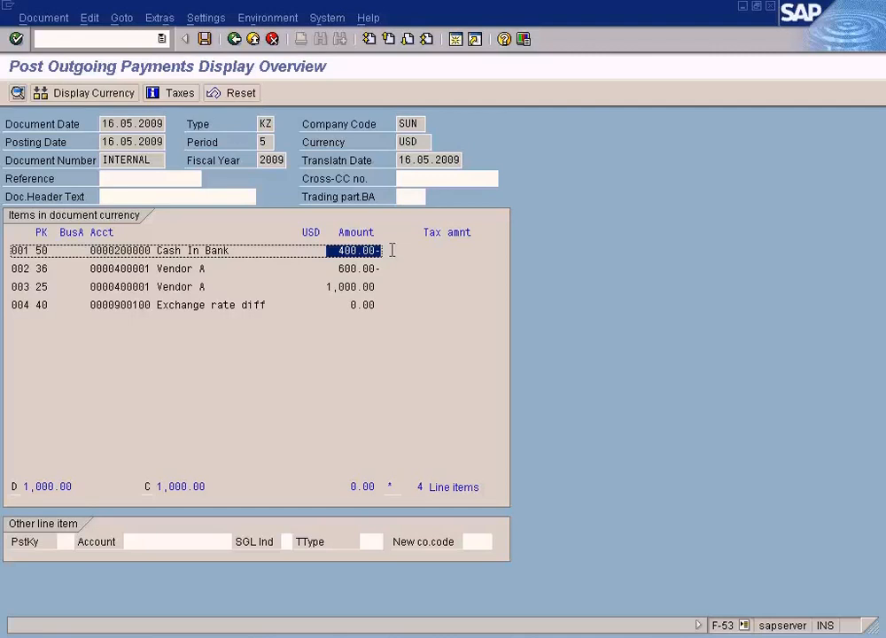
Start transaction FBL1N in a new session and list all items of Vendor A in company code SUN
left_click(456, 41)
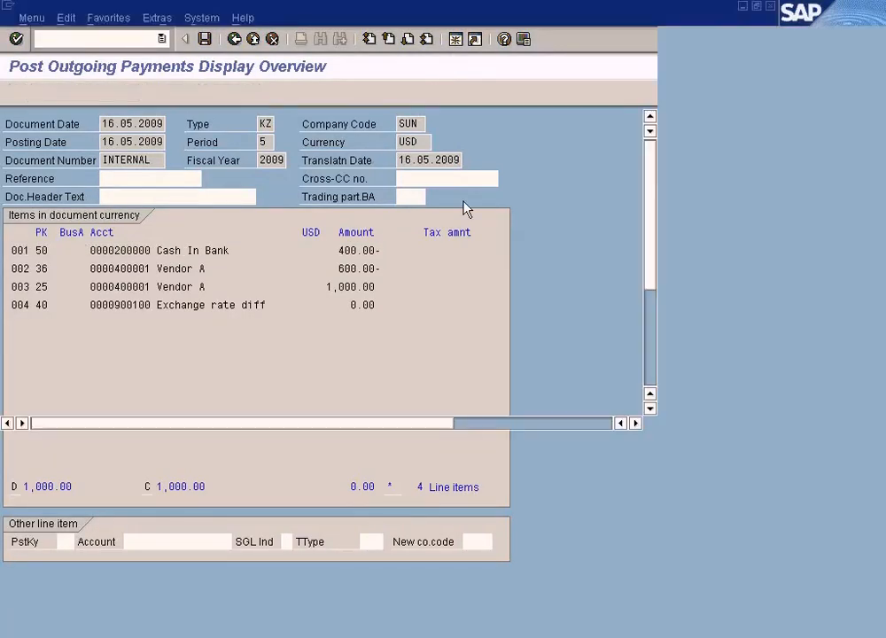
type("fb")
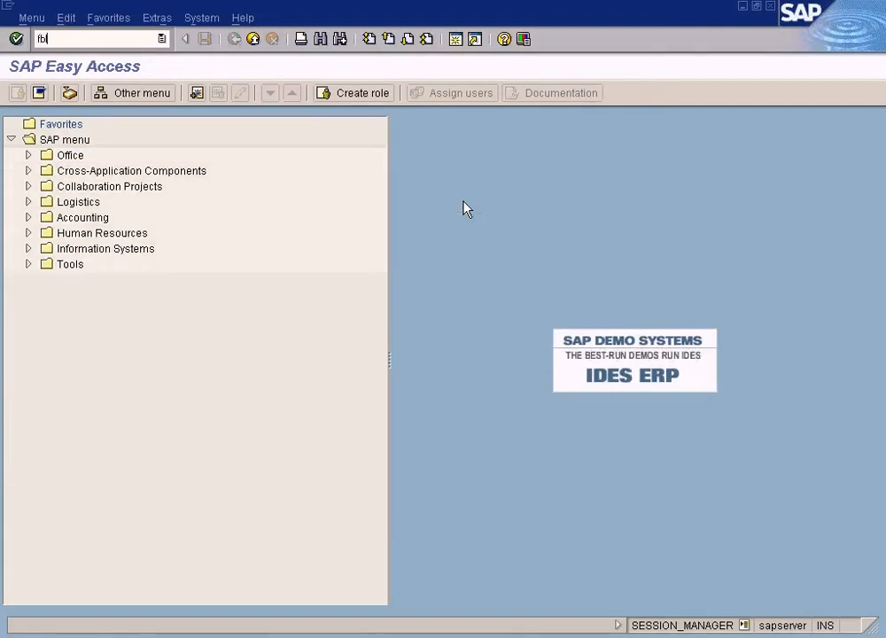
type("l1n")
key("Return")
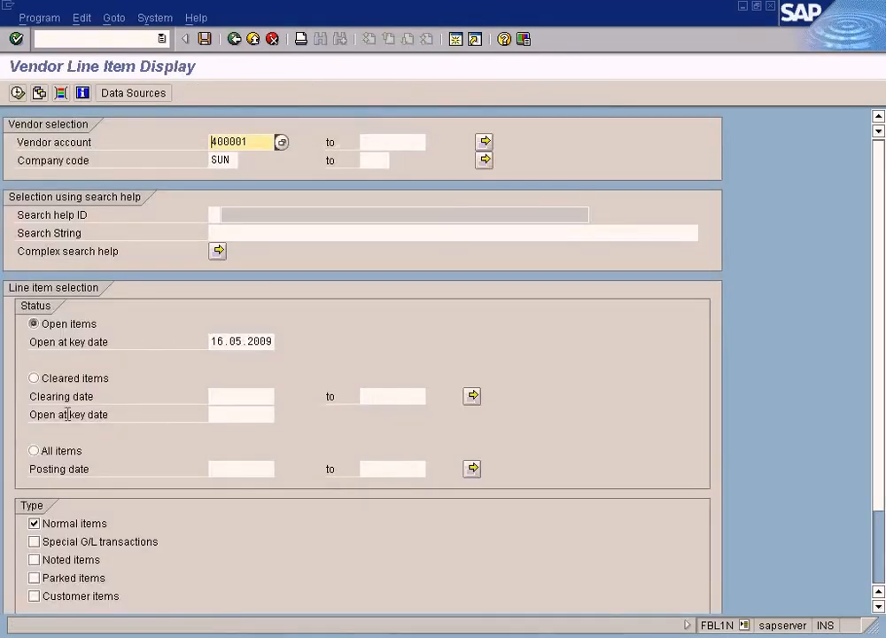
left_click(40, 451)
left_click(18, 93)
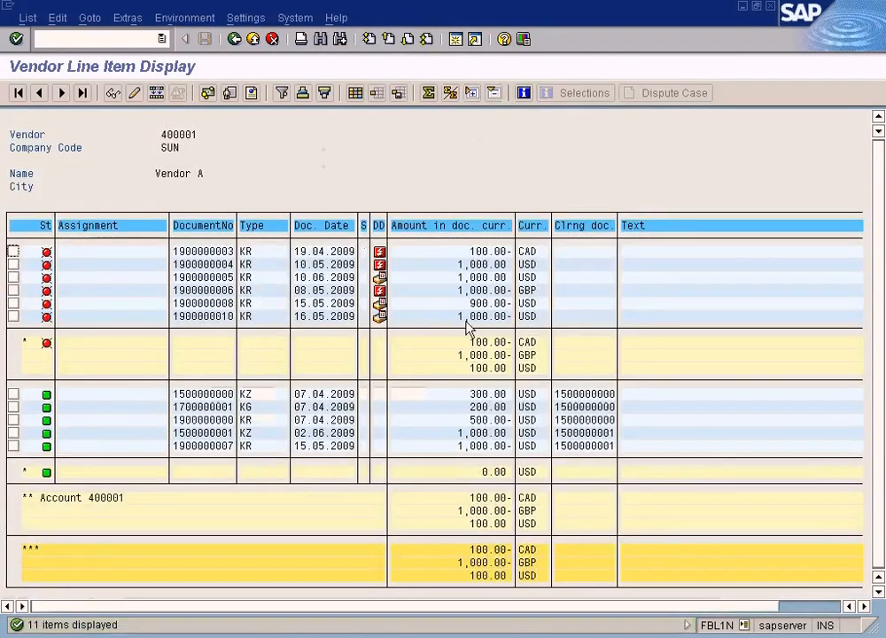
Compare the open 1,000.00 invoice dated 16.05.2009 in the vendor line items with the simulated payment document
left_click(473, 317)
key("alt+Tab")
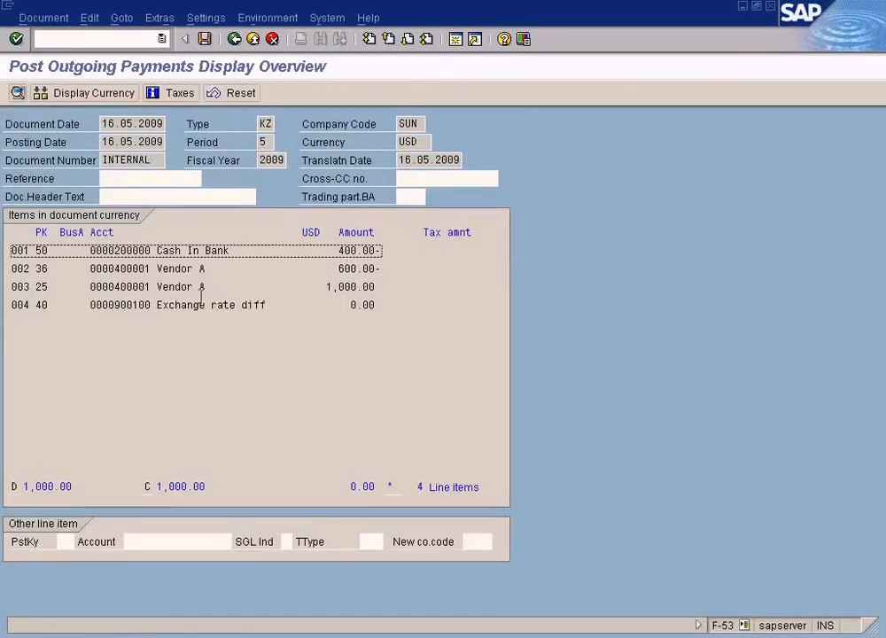
key("alt+Tab")
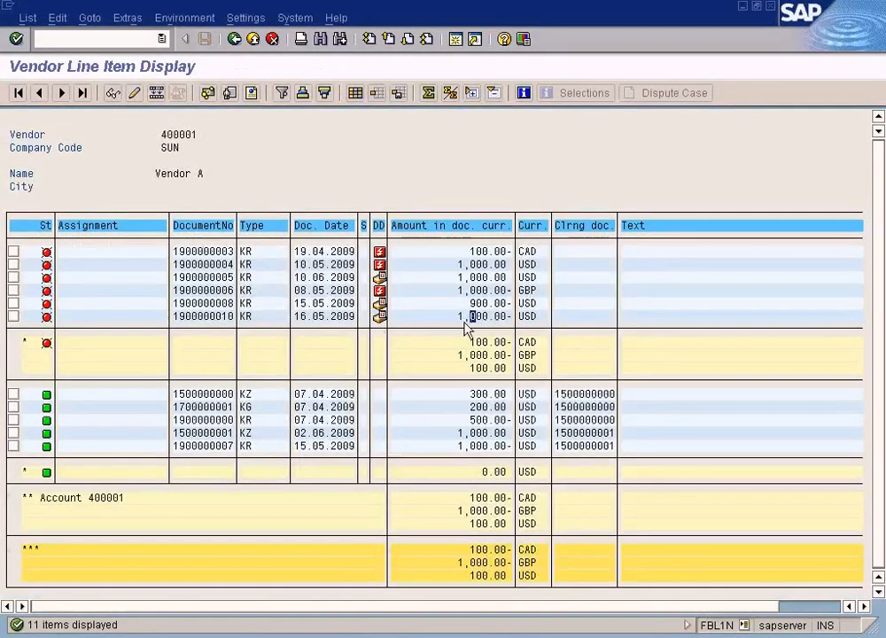
left_click(218, 316)
left_click(468, 317)
left_click(490, 317)
left_click(284, 316)
left_click(489, 318)
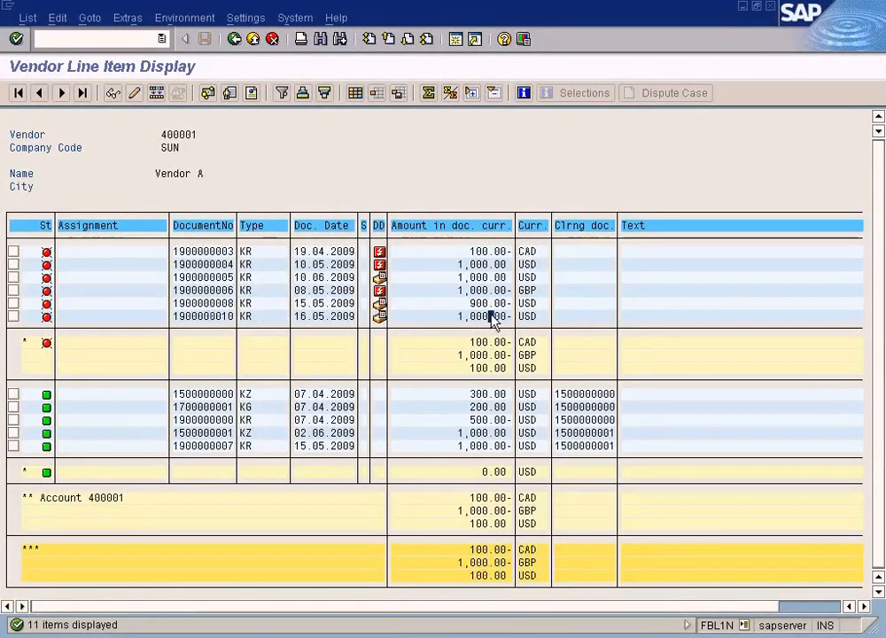
double_click(490, 317)
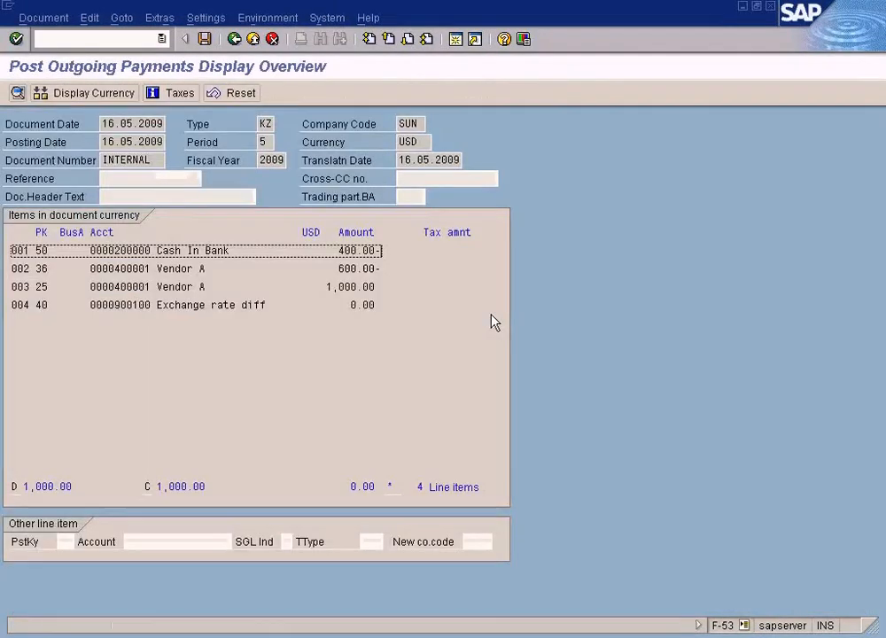
key("F3")
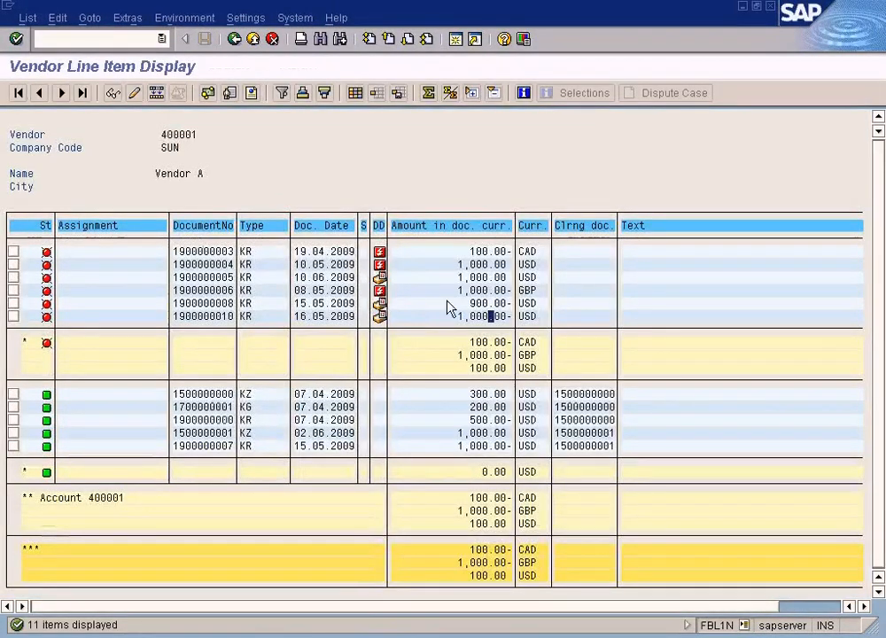
Return to the simulated outgoing payment with its 600.00- residual line and post the document
key("alt+Tab")
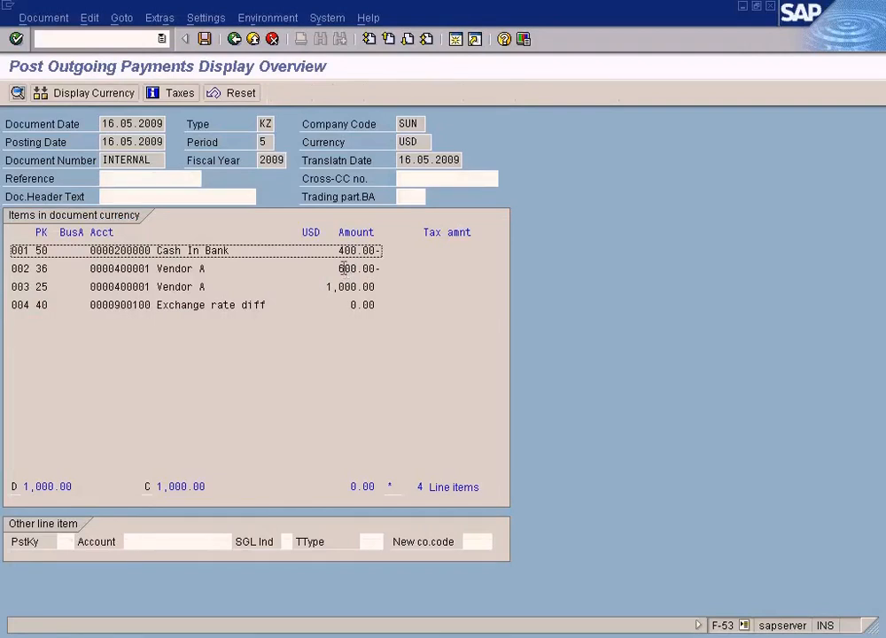
left_click_drag(336, 268, 410, 270)
left_click(203, 39)
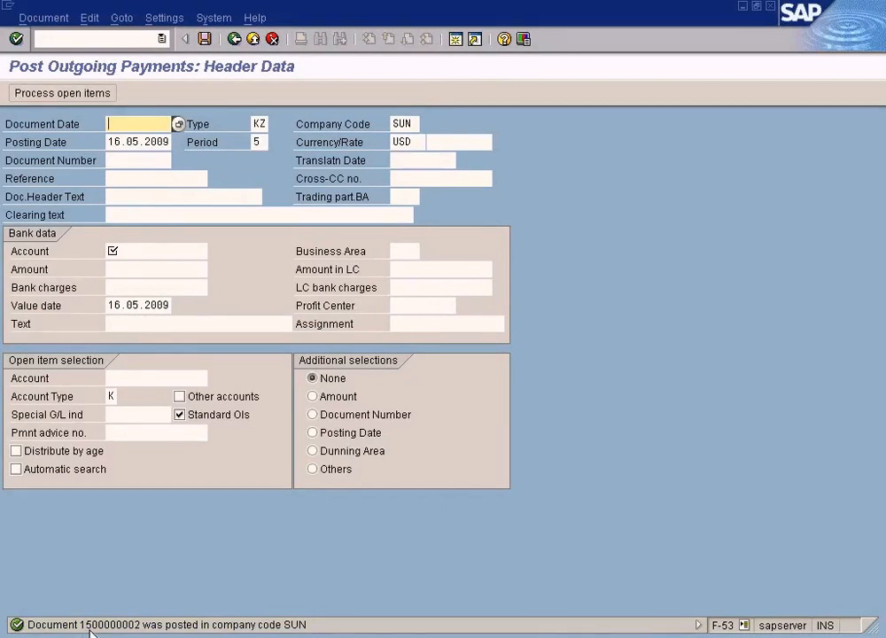
Switch back to the vendor line item display and refresh the list
key("alt+Tab")
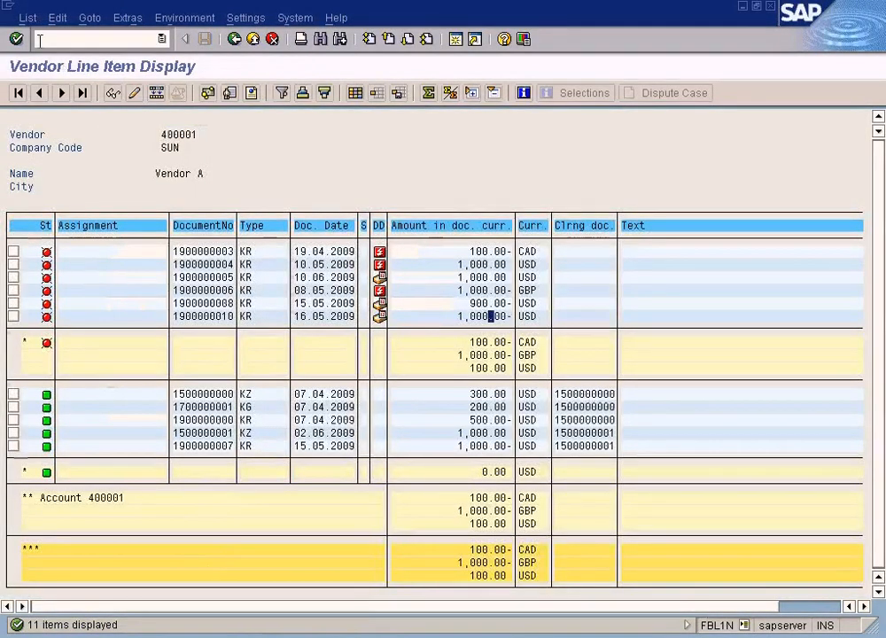
left_click(28, 18)
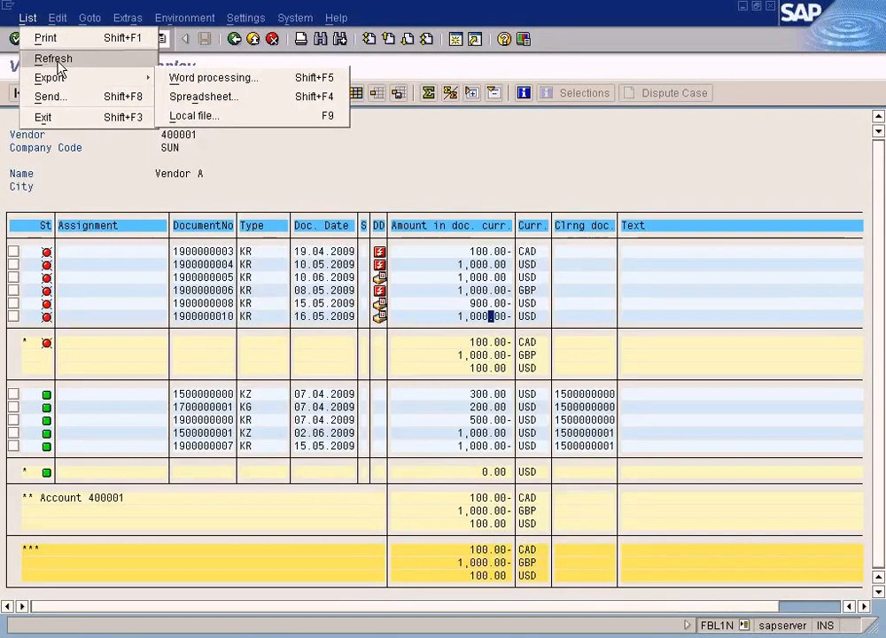
left_click(57, 60)
Examine the open Residual Payment item and the original 1,000.00 invoice dated 16.05.2009 among the vendor's line items
left_click(485, 252)
left_click(473, 254)
left_click(483, 254)
left_click(467, 253)
left_click(485, 252)
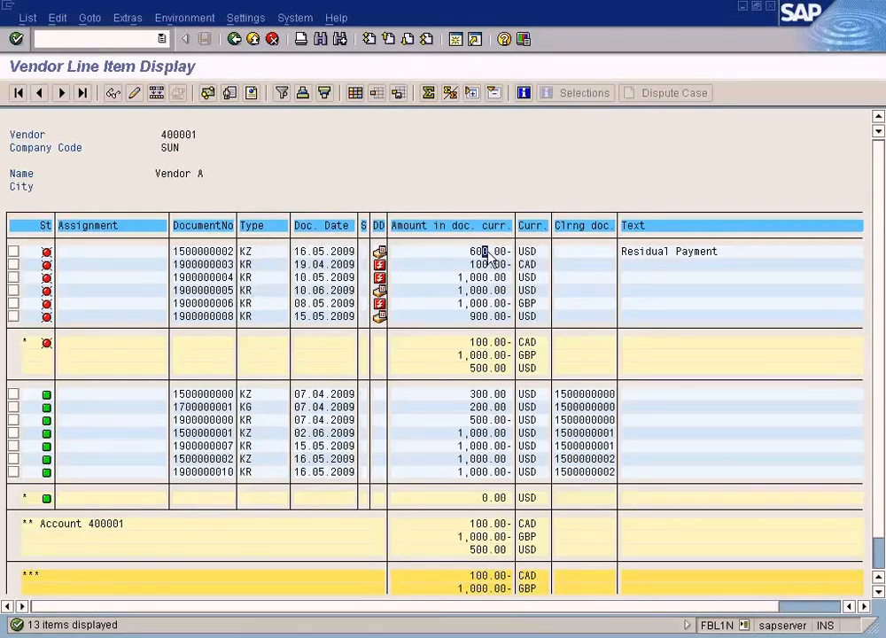
left_click(224, 471)
left_click(475, 473)
left_click(489, 251)
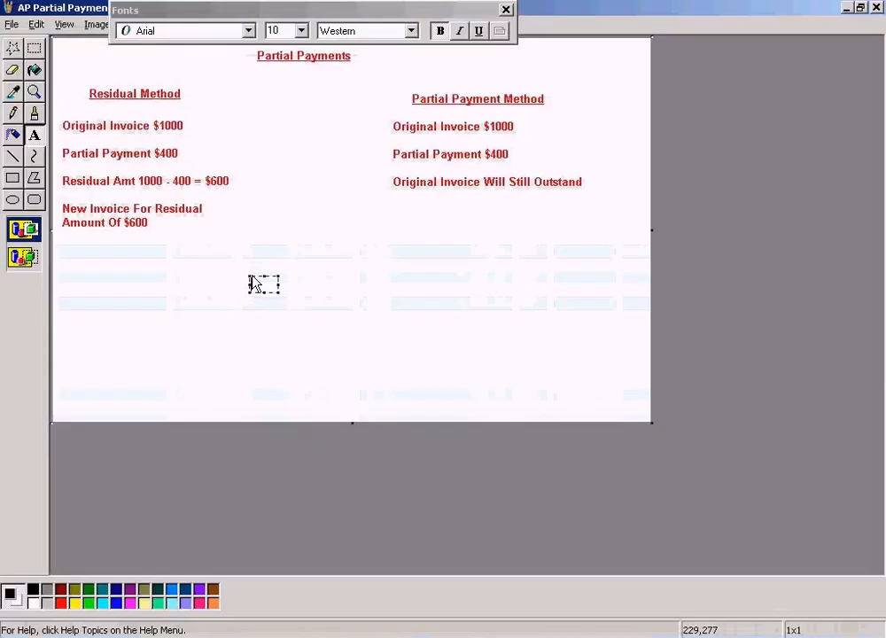
In Paint, review the Partial Payments notes comparing the Residual Method with the Partial Payment Method
left_click(35, 49)
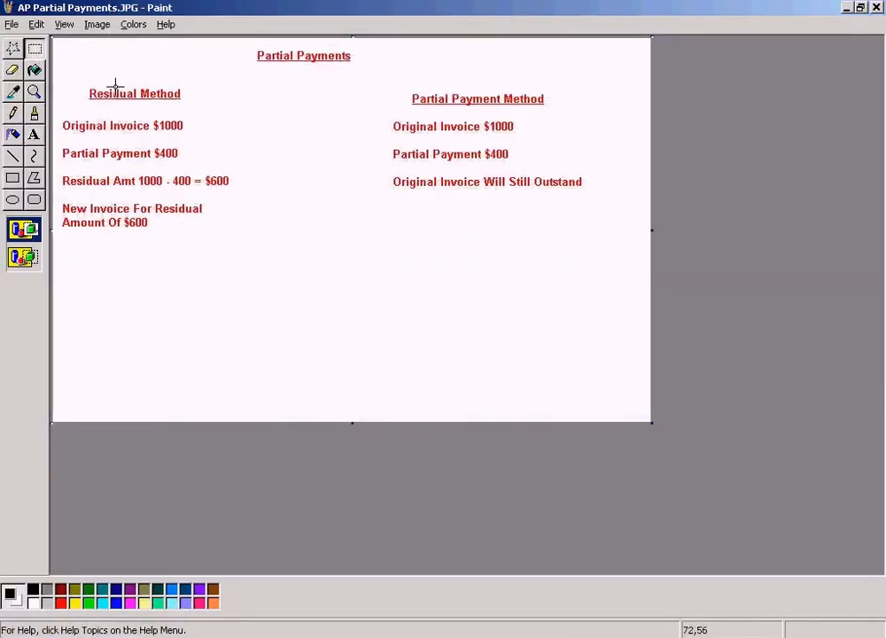
left_click_drag(228, 39, 373, 78)
left_click(373, 78)
left_click_drag(76, 78, 197, 263)
left_click(403, 75)
left_click_drag(403, 75, 587, 220)
left_click(273, 204)
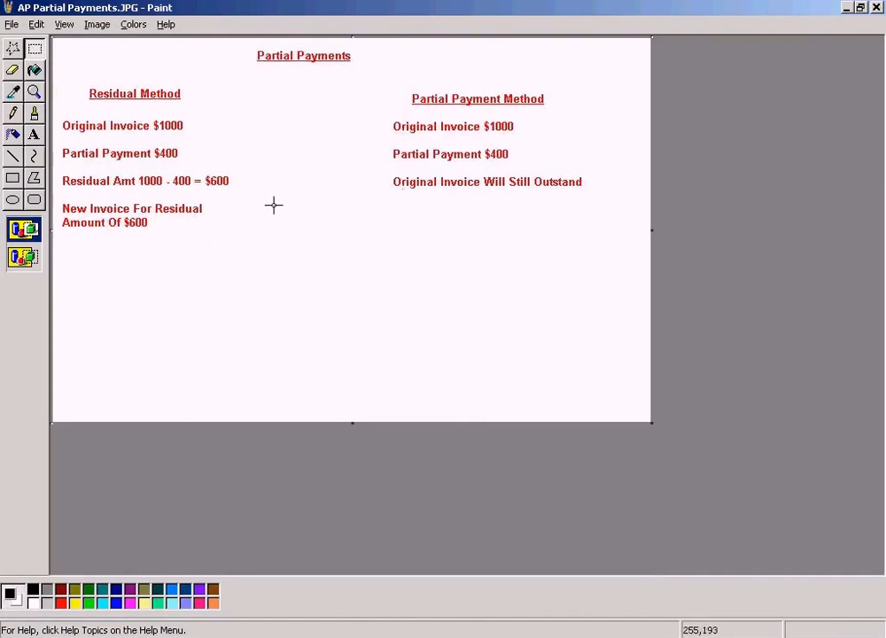
Review the Residual Method notes, from the original $1000 invoice to the new invoice for the $600 residual amount
left_click_drag(61, 80, 267, 289)
left_click(247, 302)
left_click_drag(54, 111, 226, 141)
left_click_drag(58, 140, 180, 162)
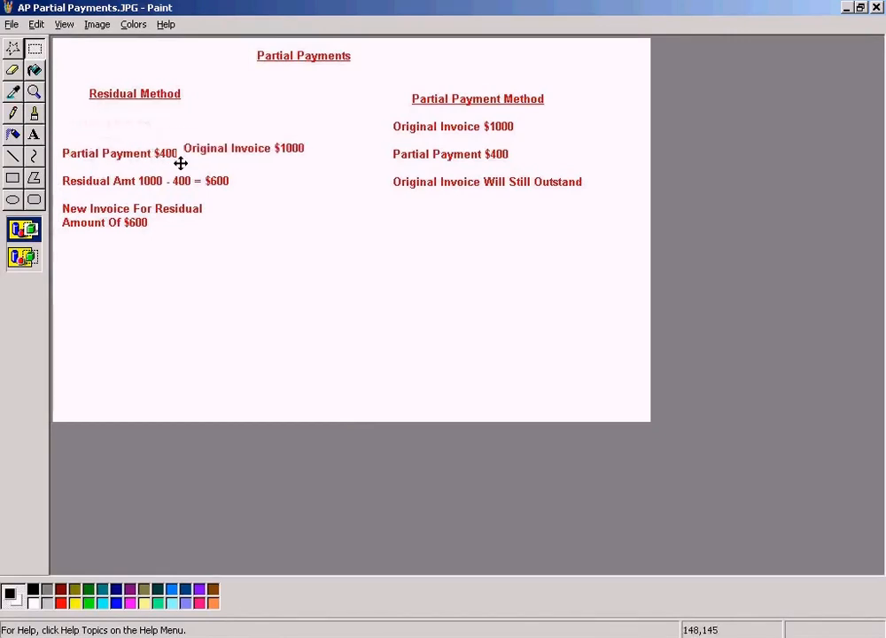
key("ctrl+z")
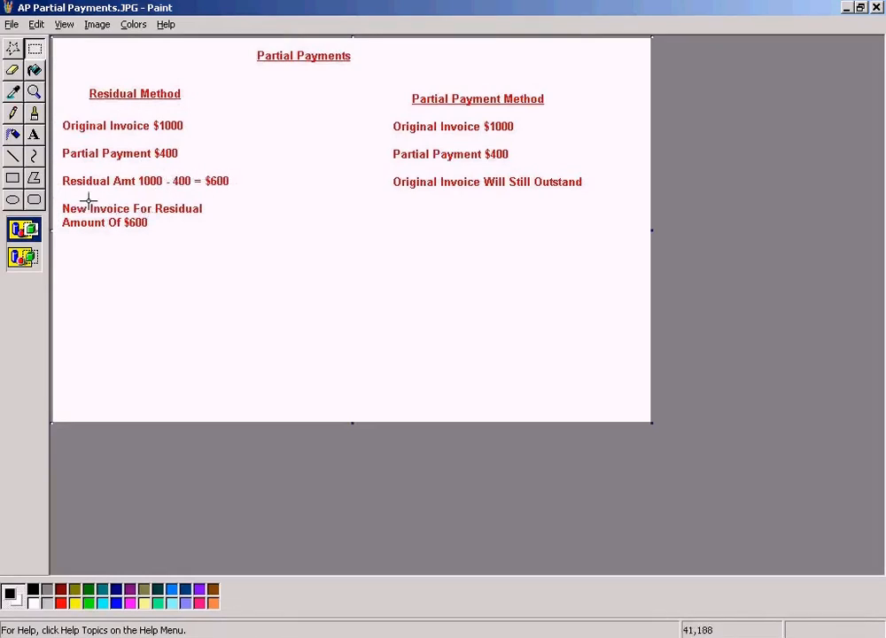
left_click_drag(60, 194, 217, 247)
left_click(285, 330)
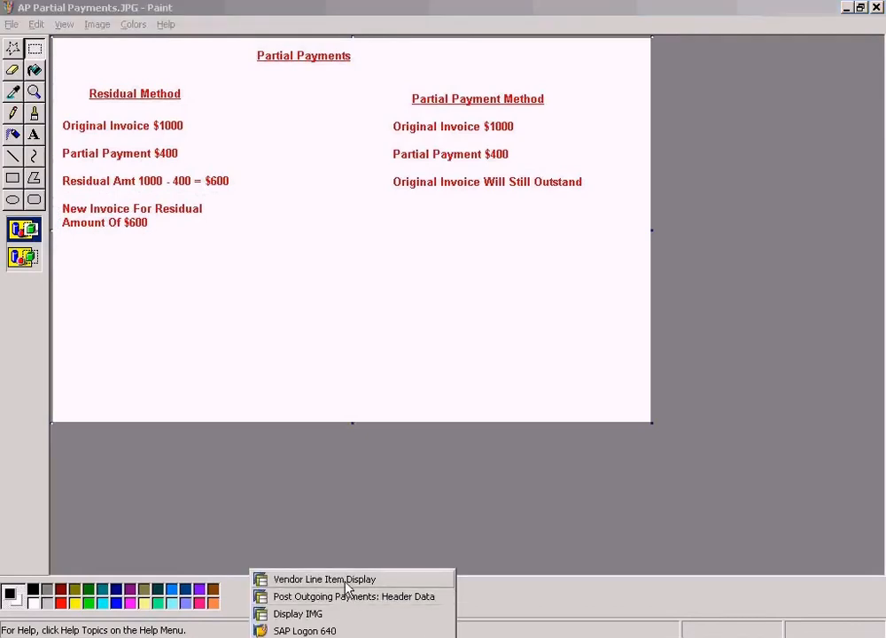
Switch to SAP's vendor line item display, check the open Residual Payment item, and return to the Paint notes
left_click(341, 580)
left_click(477, 252)
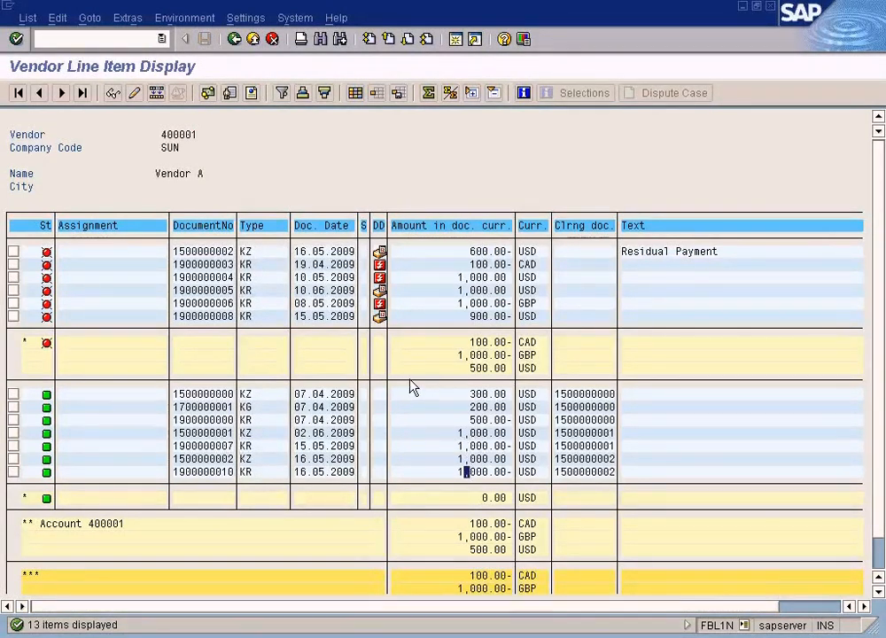
key("alt+Tab")
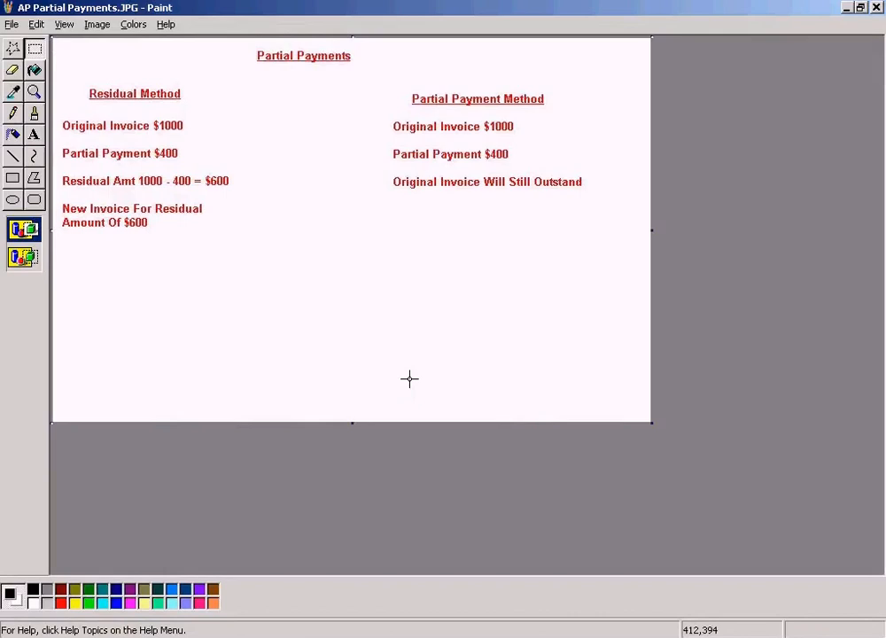
Switch to the SAP Training2.doc outline in Word and point out the topic "Outgoing Partial Payments By Partial Payment Method" under Accounts Payable
key("alt+Tab")
left_click(335, 420)
mouse_move(469, 400)
left_mouse_down()
mouse_move(94, 386)
mouse_move(94, 394)
left_mouse_up()
key("alt+Tab")
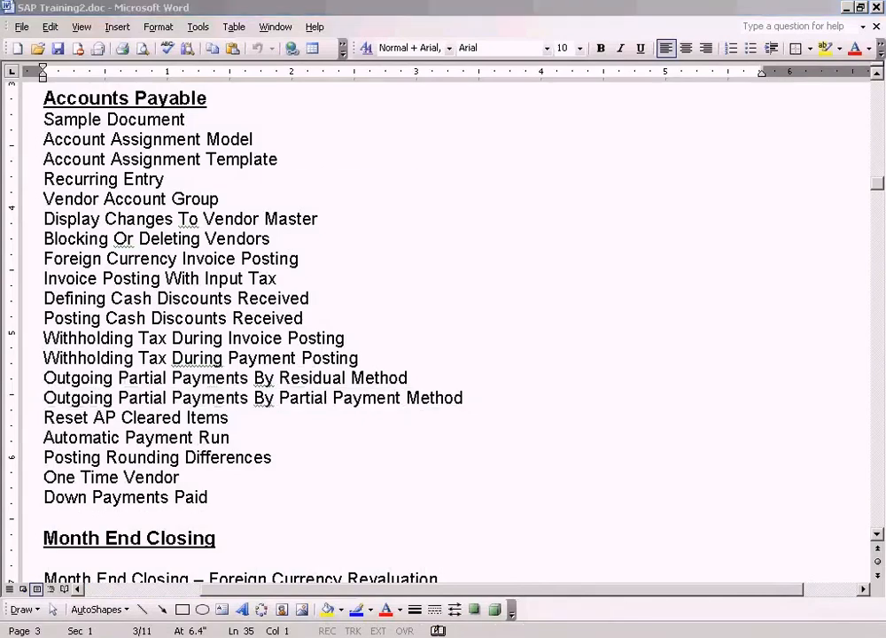
left_click(239, 225)
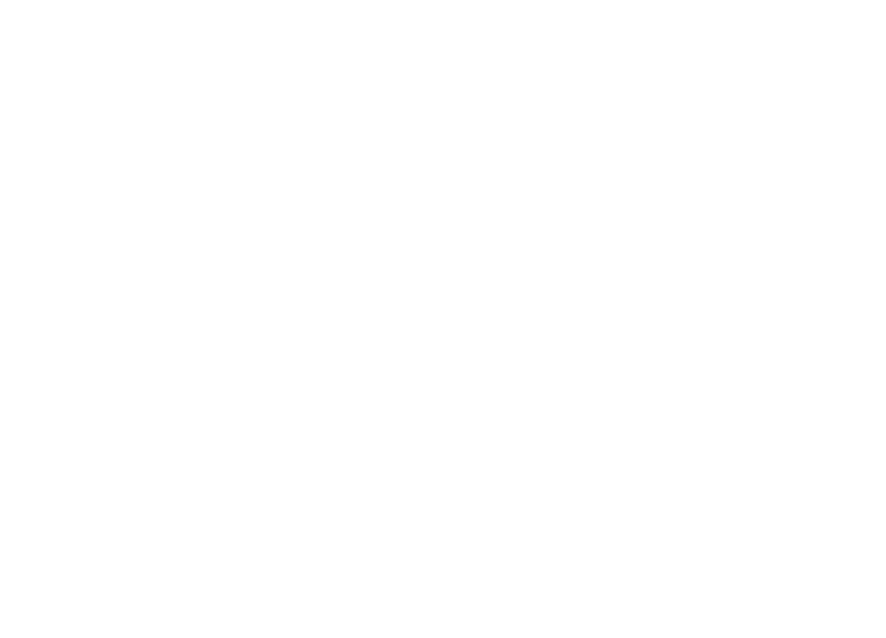